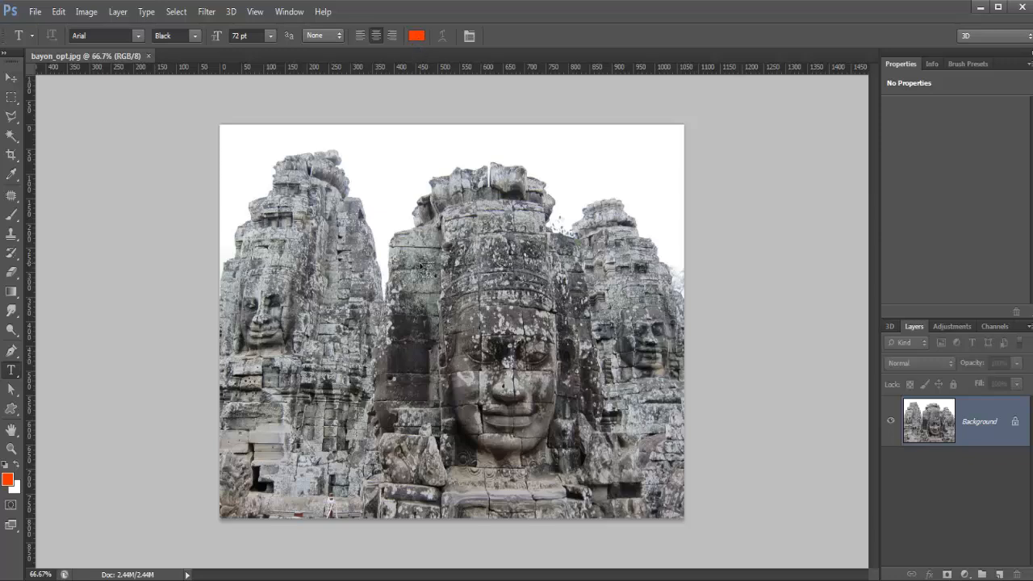
Add the text KHMER in orange Arial Black at 72 pt across the middle of the temple image.
click(429, 336)
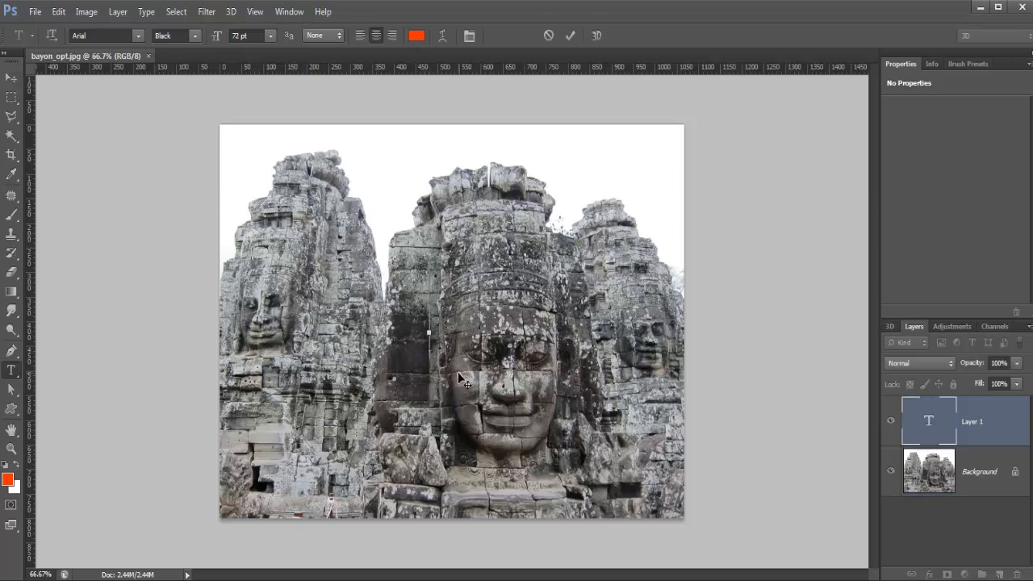
text(KHMER)
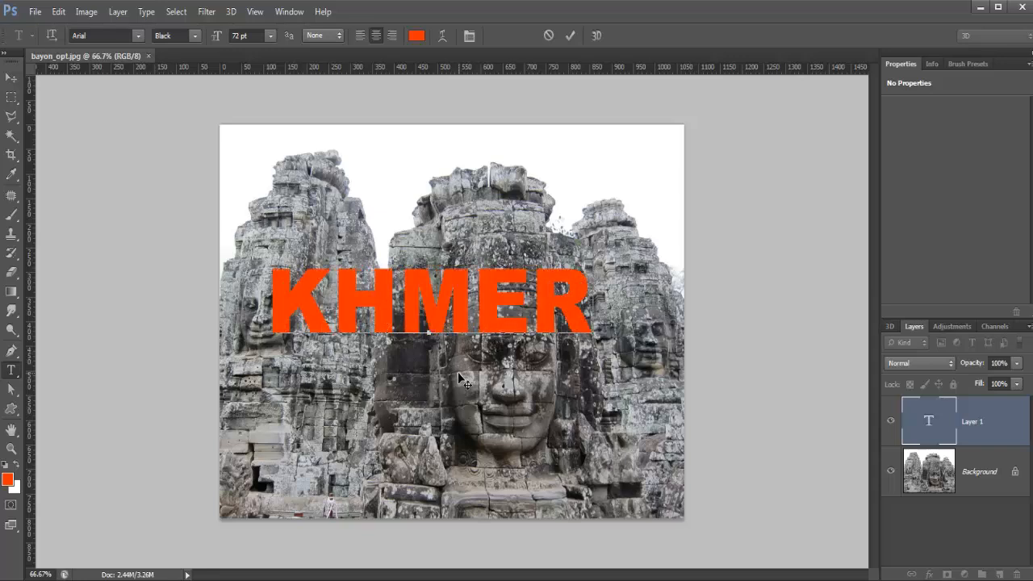
key(ctrl+Return)
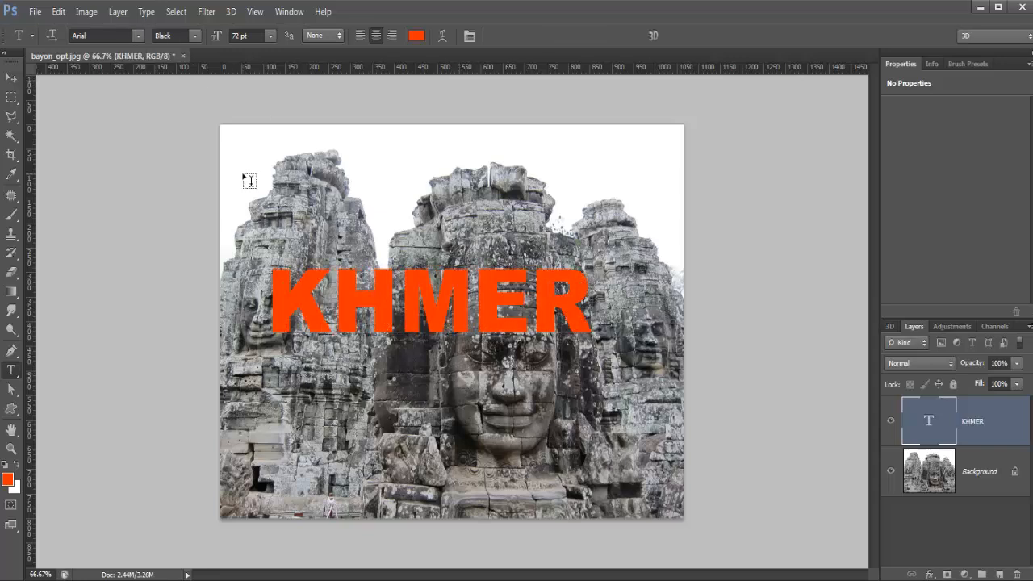
Free-transform the KHMER text to about 129.5% width and move it lower so it spans most of the image.
click(58, 12)
click(113, 318)
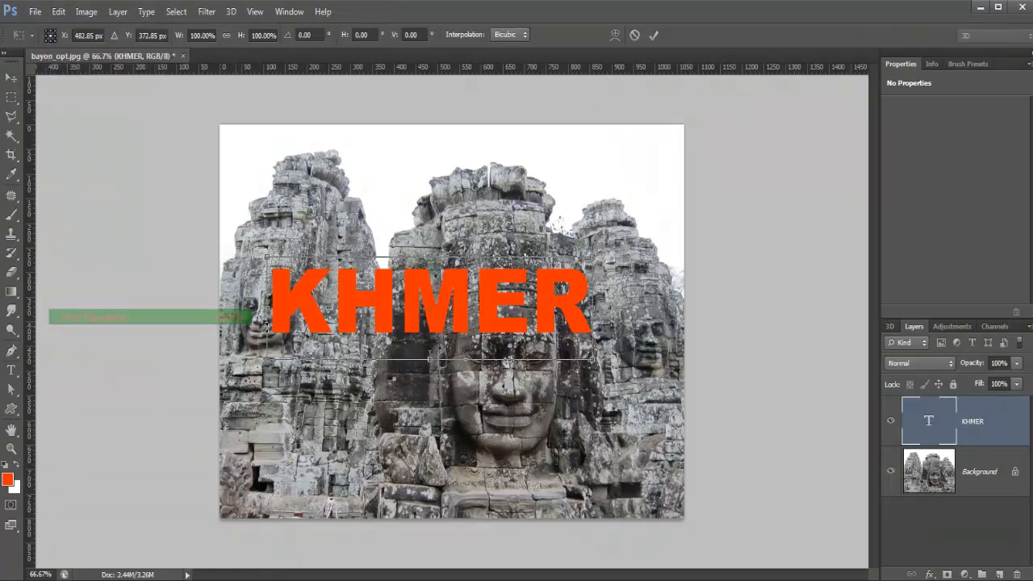
drag(597, 313, 664, 313)
drag(275, 313, 252, 313)
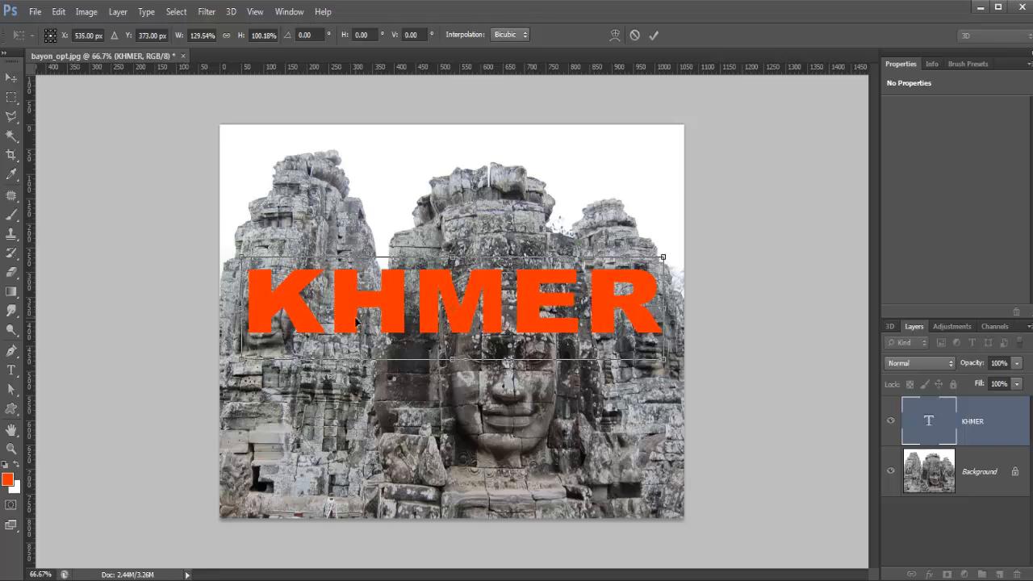
drag(401, 314, 392, 356)
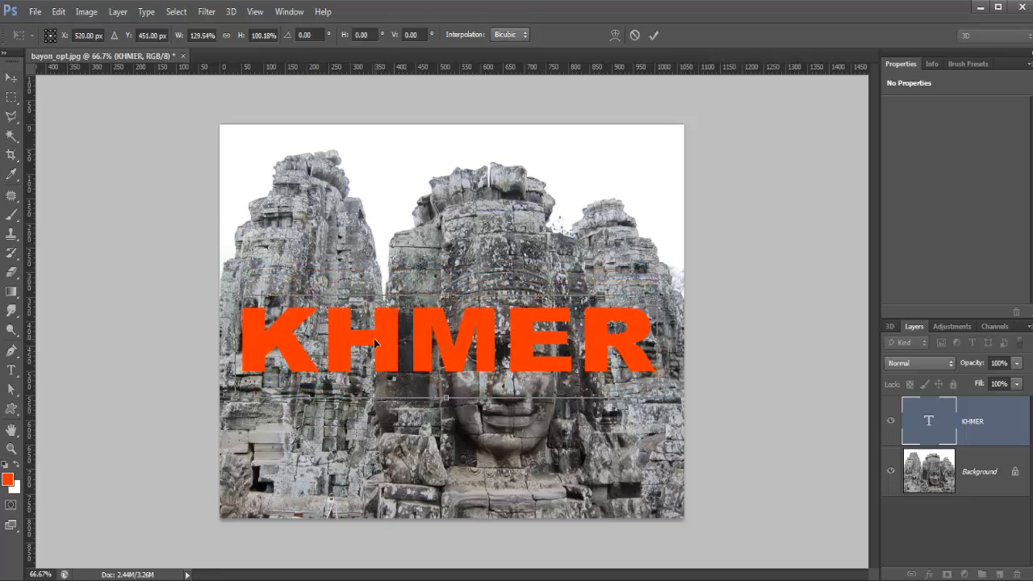
click(653, 35)
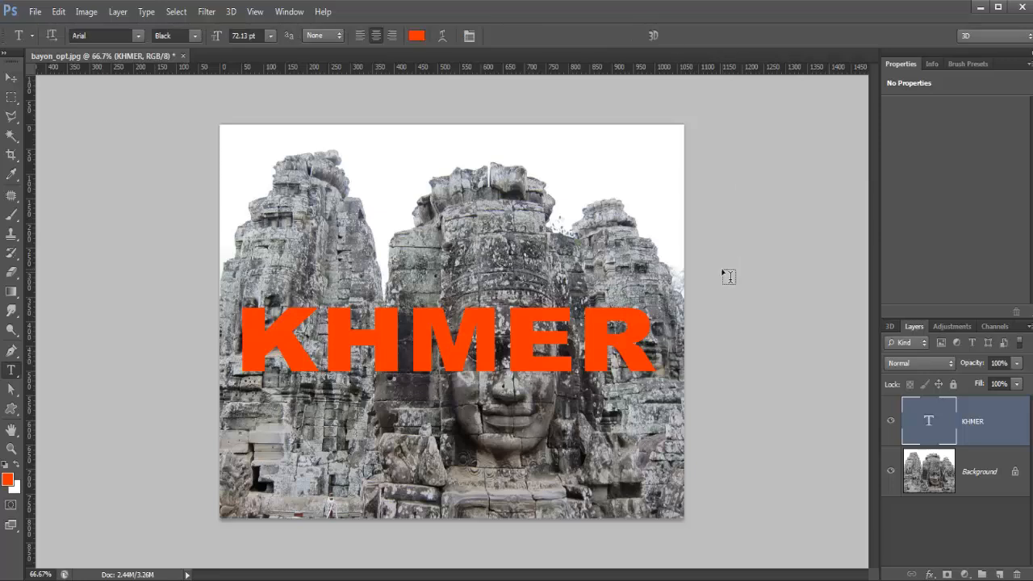
Convert the KHMER text layer to a shape and duplicate the shape layer.
right_click(984, 426)
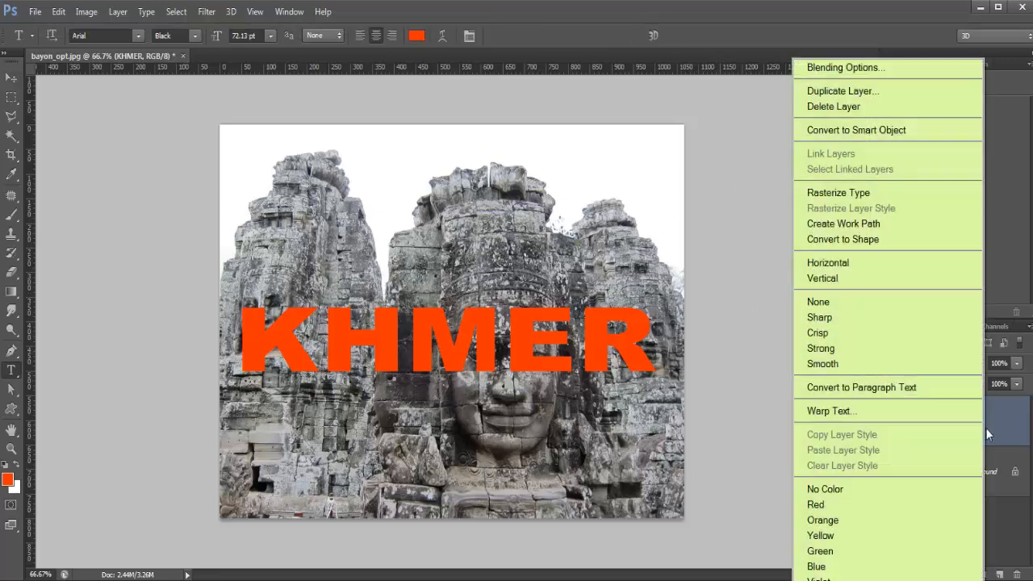
click(871, 238)
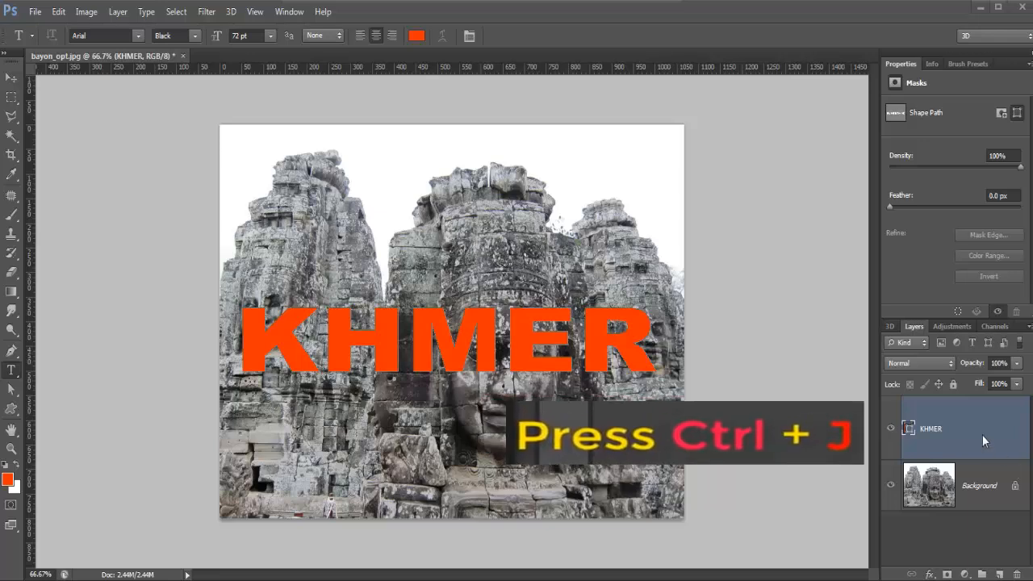
key(ctrl+j)
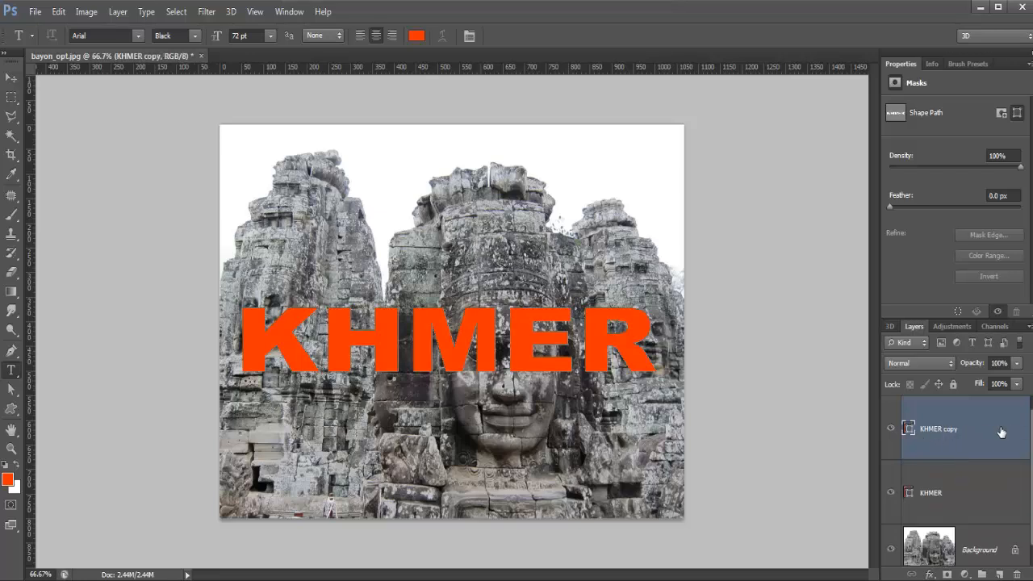
Add a new layer above KHMER copy and fill the lettering selection on it with yellow ffcc00.
click(1000, 574)
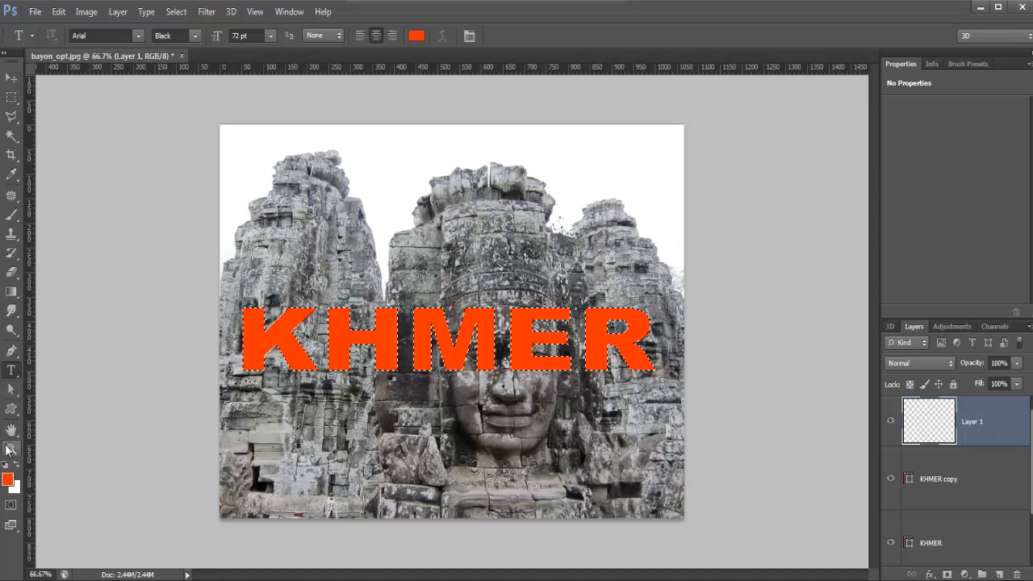
click(8, 479)
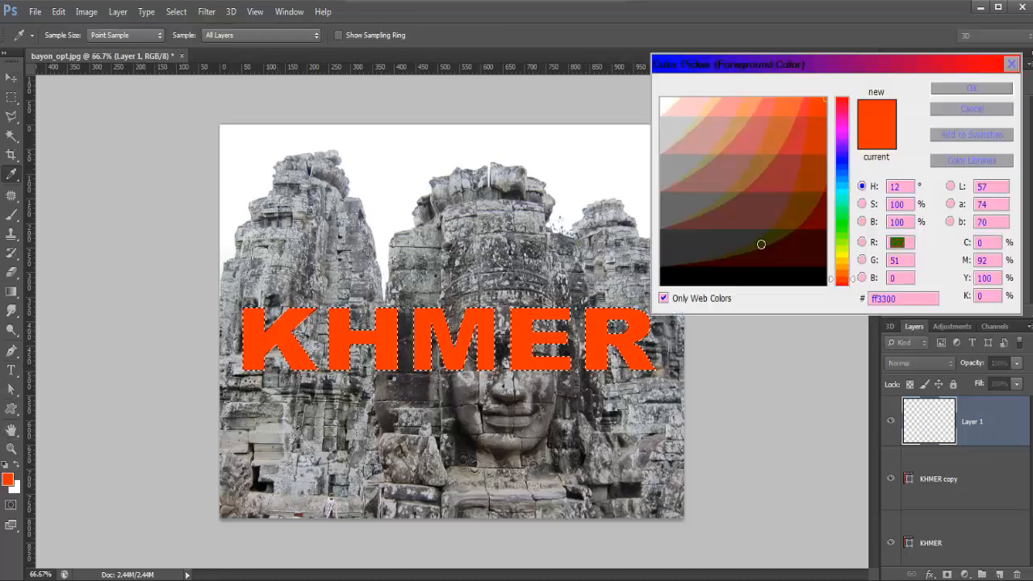
click(844, 261)
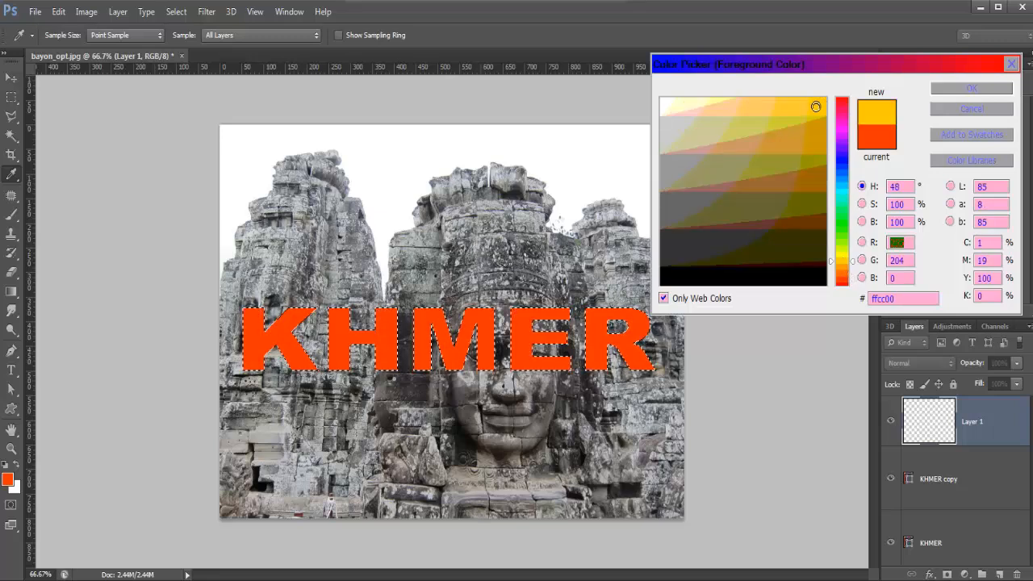
click(984, 89)
key(t)
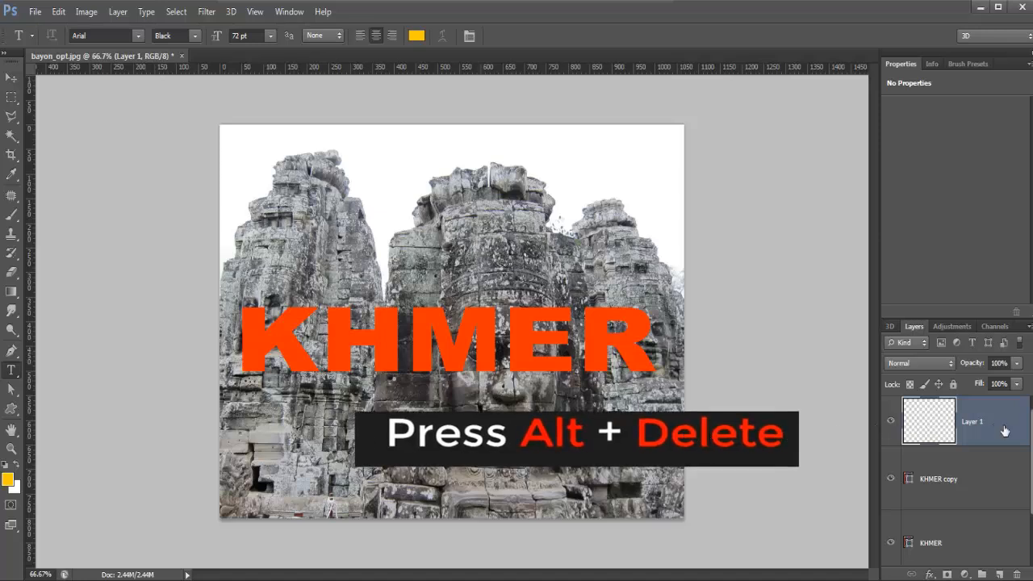
key(alt+Delete)
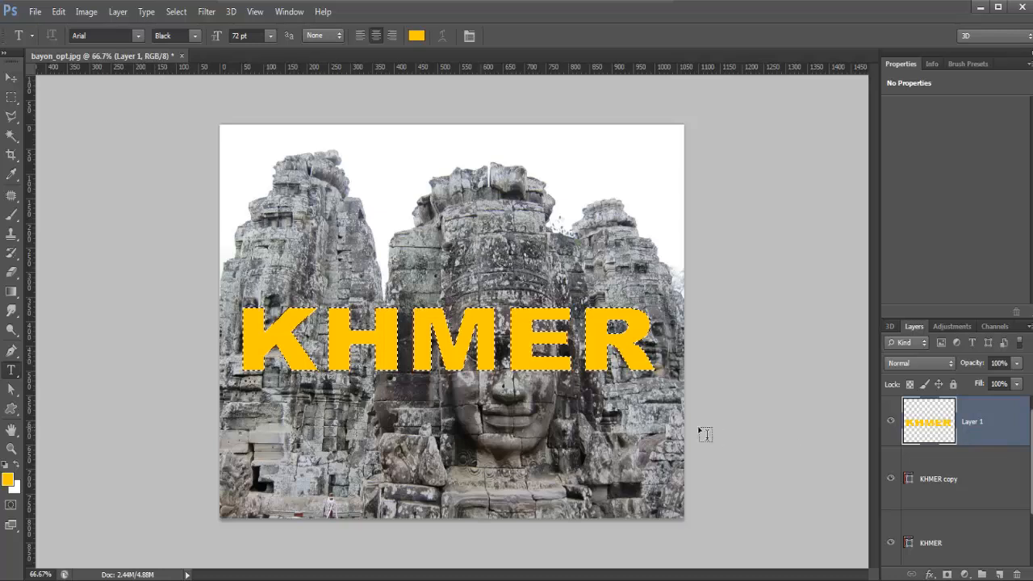
Use Free Transform to nudge the yellow lettering on Layer 1 down 2 px and left 1 px.
click(58, 11)
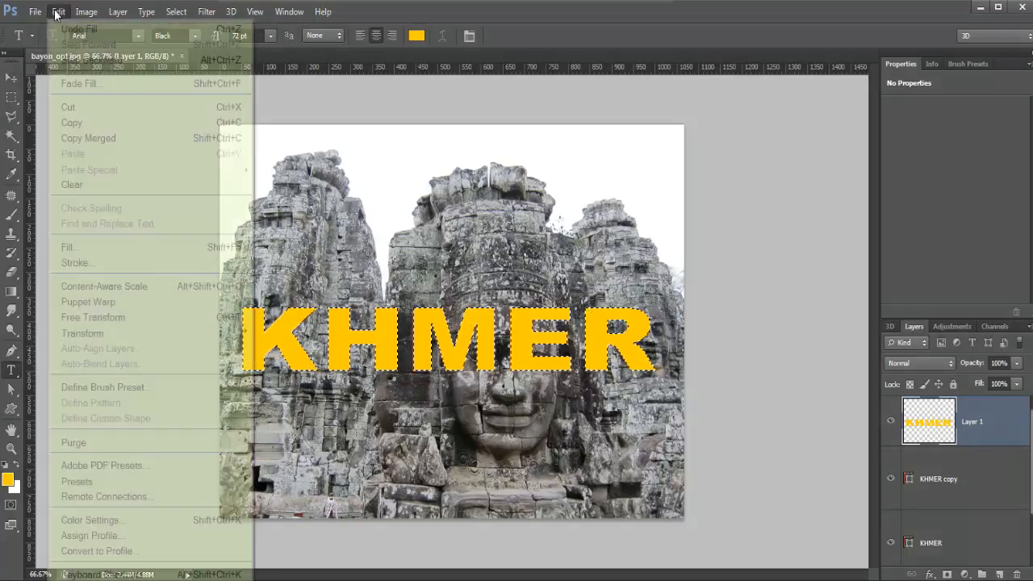
click(118, 321)
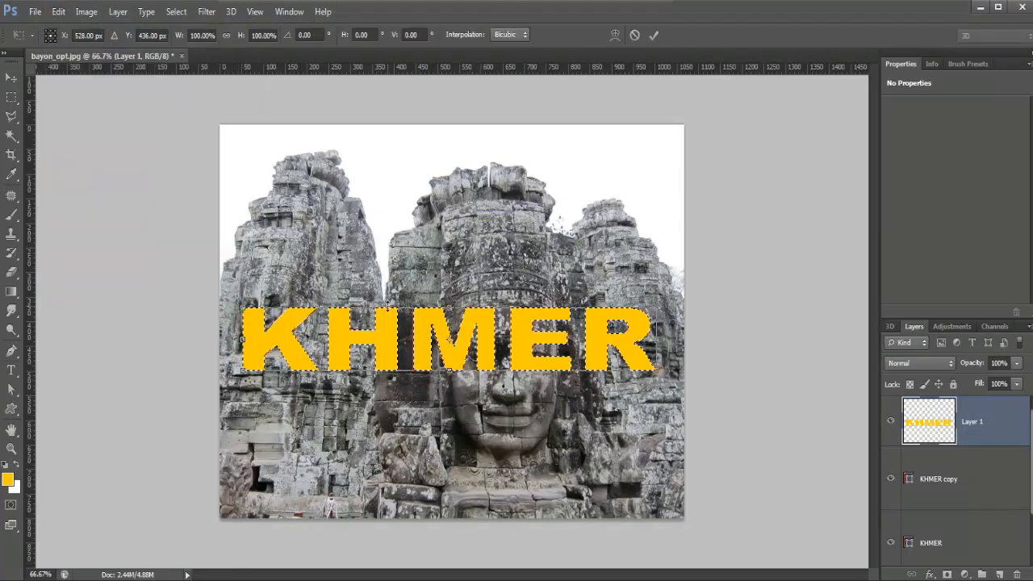
key(ctrl+z)
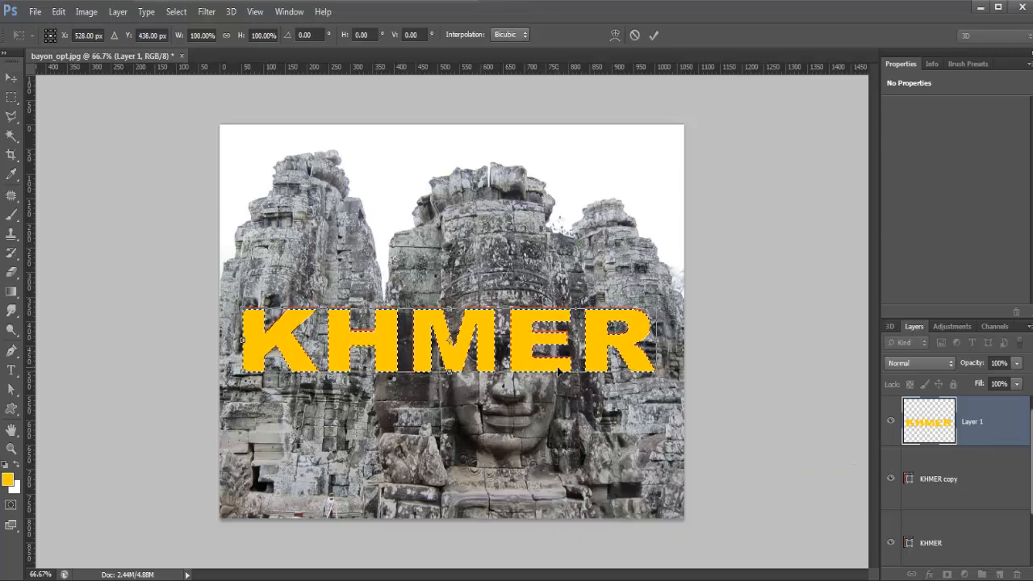
key(Down)
key(Down)
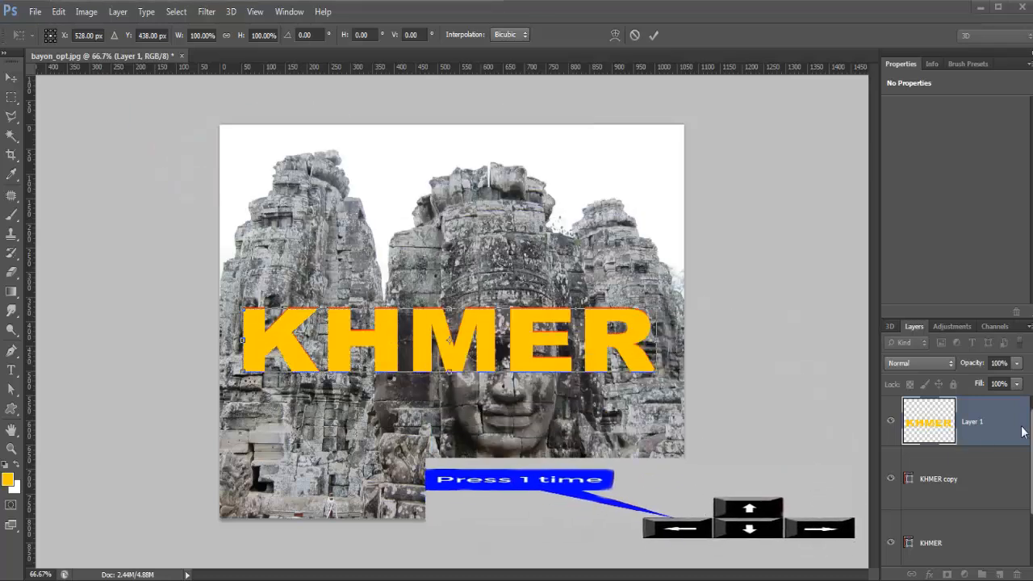
key(Left)
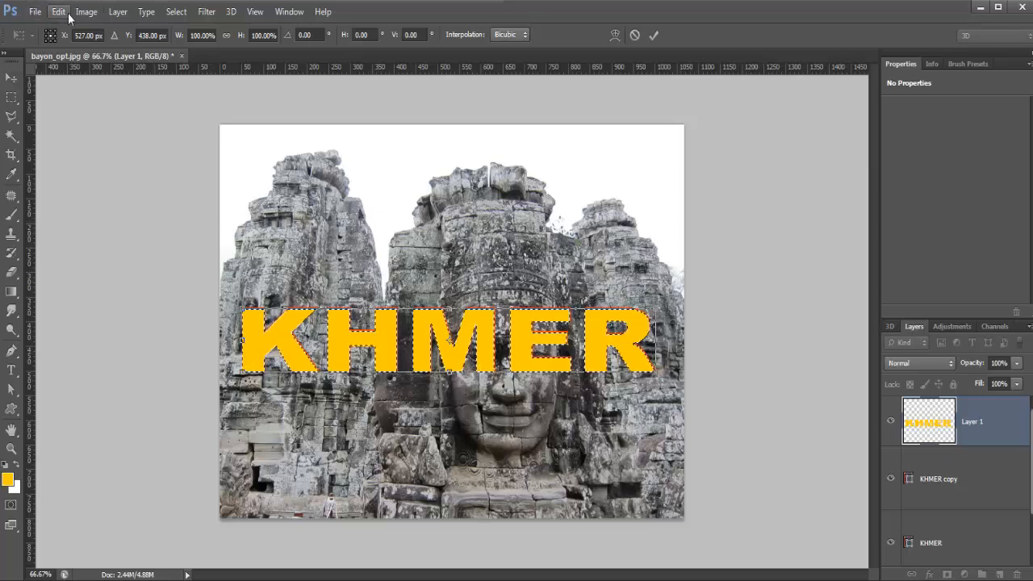
click(654, 35)
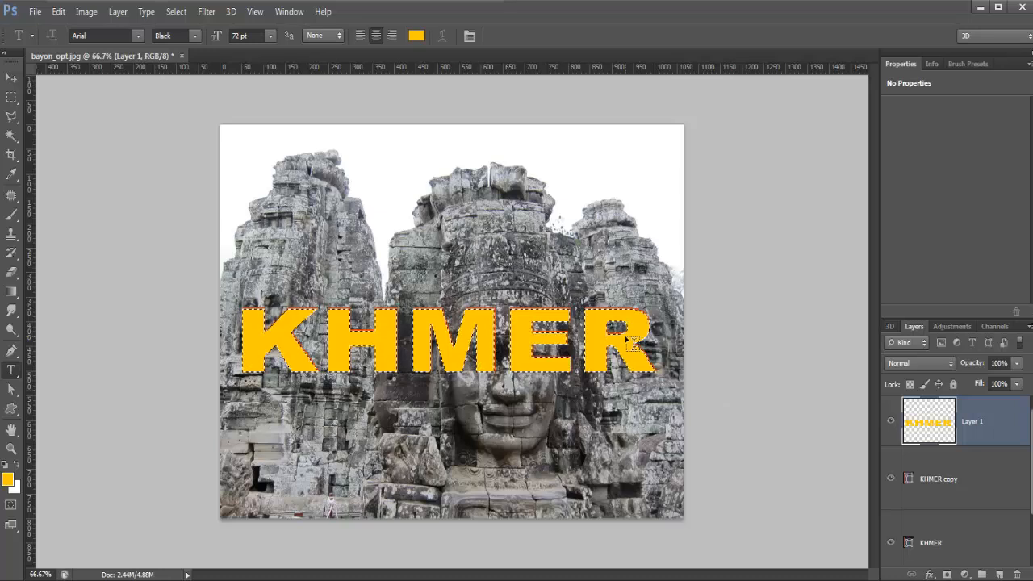
drag(705, 191, 742, 520)
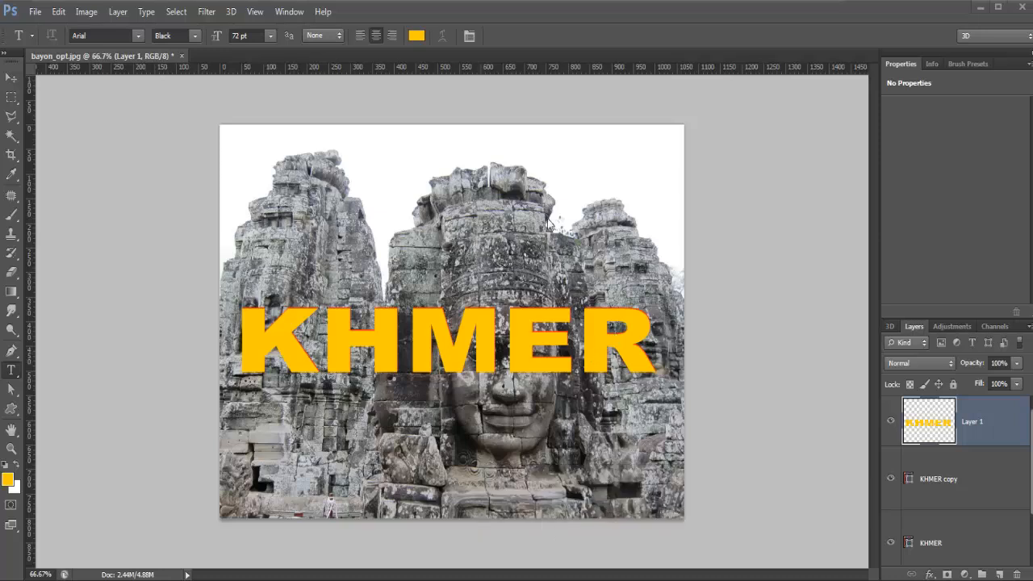
drag(601, 79, 711, 442)
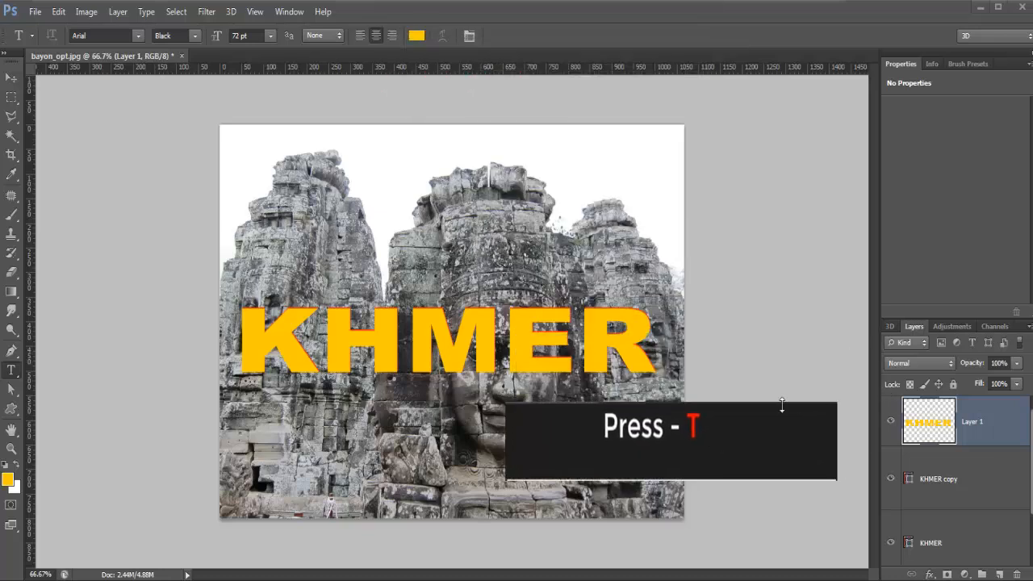
Build a thick yellow extrusion on Layer 1 by repeatedly copying the selected lettering one pixel at a time downward and to the left.
click(995, 426)
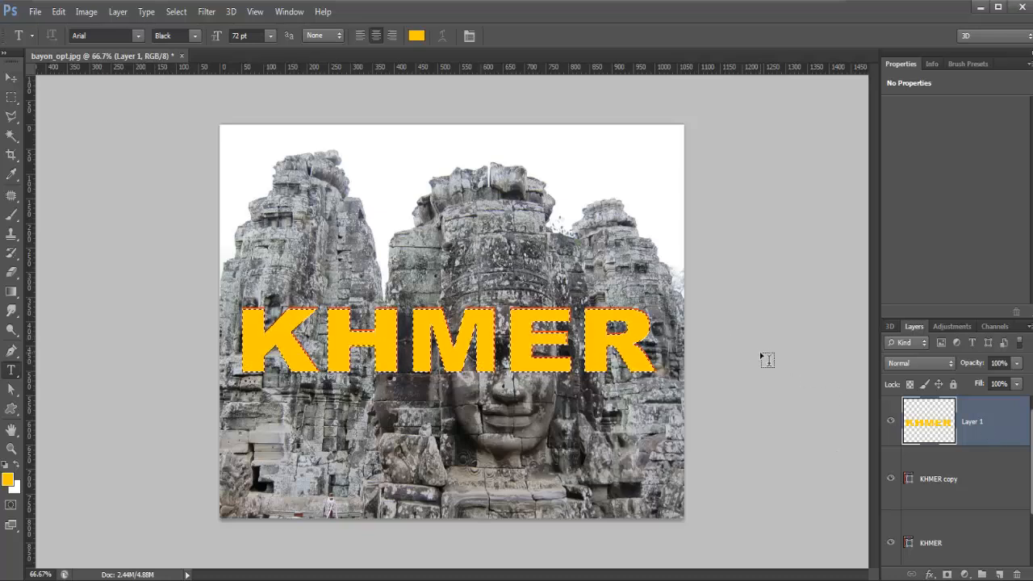
key(ctrl+alt+Down)
key(ctrl+alt+Down)
key(ctrl+alt+Down)
key(ctrl+alt+Down)
key(ctrl+alt+Down)
key(ctrl+alt+Down)
key(ctrl+alt+Down)
key(ctrl+alt+Down)
key(ctrl+alt+Down)
key(ctrl+alt+Down)
key(ctrl+alt+Down)
key(ctrl+alt+Down)
key(ctrl+alt+Down)
key(ctrl+alt+Down)
key(ctrl+alt+Down)
key(ctrl+alt+Down)
key(ctrl+alt+Down)
key(ctrl+alt+Down)
key(ctrl+alt+Down)
key(ctrl+alt+Down)
key(ctrl+alt+Left)
key(ctrl+alt+Left)
key(ctrl+alt+Left)
key(ctrl+alt+Left)
key(ctrl+alt+Left)
key(ctrl+alt+Left)
key(ctrl+alt+Left)
key(ctrl+alt+Left)
key(ctrl+alt+Left)
key(ctrl+alt+Left)
key(ctrl+alt+Left)
key(ctrl+alt+Left)
key(ctrl+alt+Left)
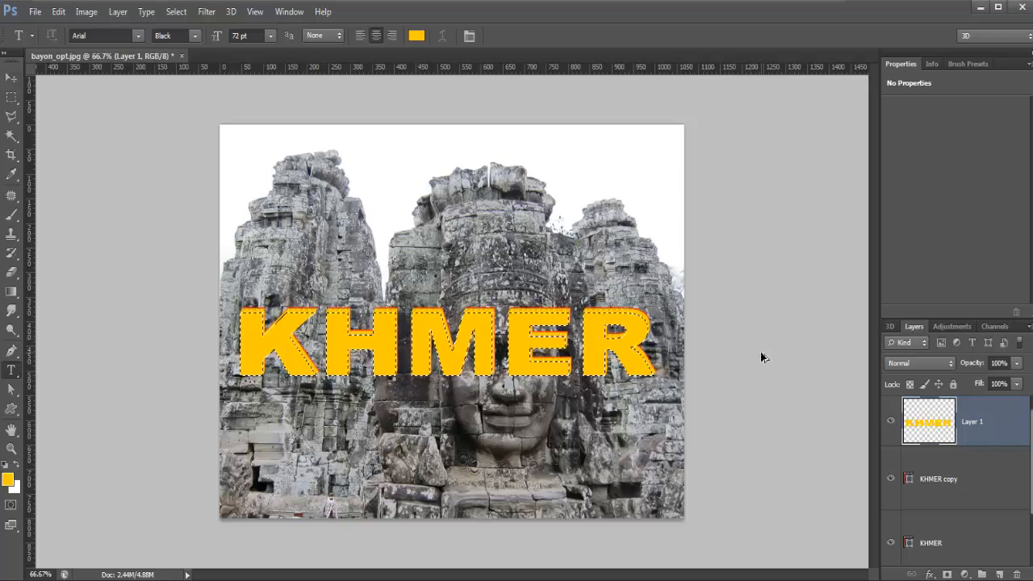
key(ctrl+alt+Down)
key(ctrl+alt+Down)
key(ctrl+alt+Down)
key(ctrl+alt+Down)
key(ctrl+alt+Down)
key(ctrl+alt+Down)
key(ctrl+alt+Down)
key(ctrl+alt+Down)
key(ctrl+alt+Down)
key(ctrl+alt+Down)
key(ctrl+alt+Down)
key(ctrl+alt+Down)
key(ctrl+alt+Down)
key(ctrl+alt+Down)
key(ctrl+alt+Left)
key(ctrl+alt+Left)
key(ctrl+alt+Left)
key(ctrl+alt+Left)
key(ctrl+alt+Left)
key(ctrl+alt+Left)
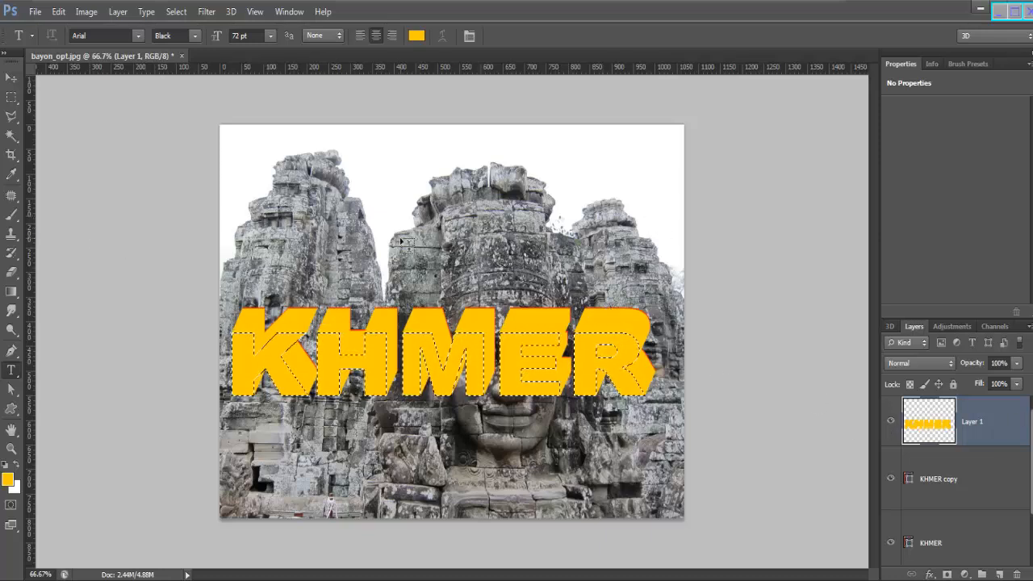
Fill the selected front face of the lettering with the Blue, Red, Yellow linear gradient, running from blue at the K toward yellow at the R.
click(12, 292)
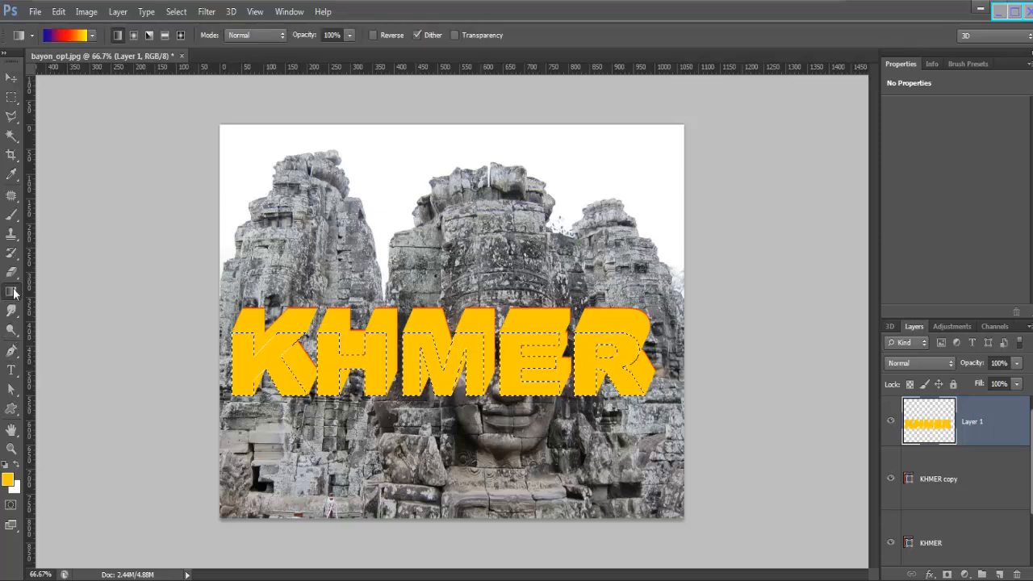
click(74, 36)
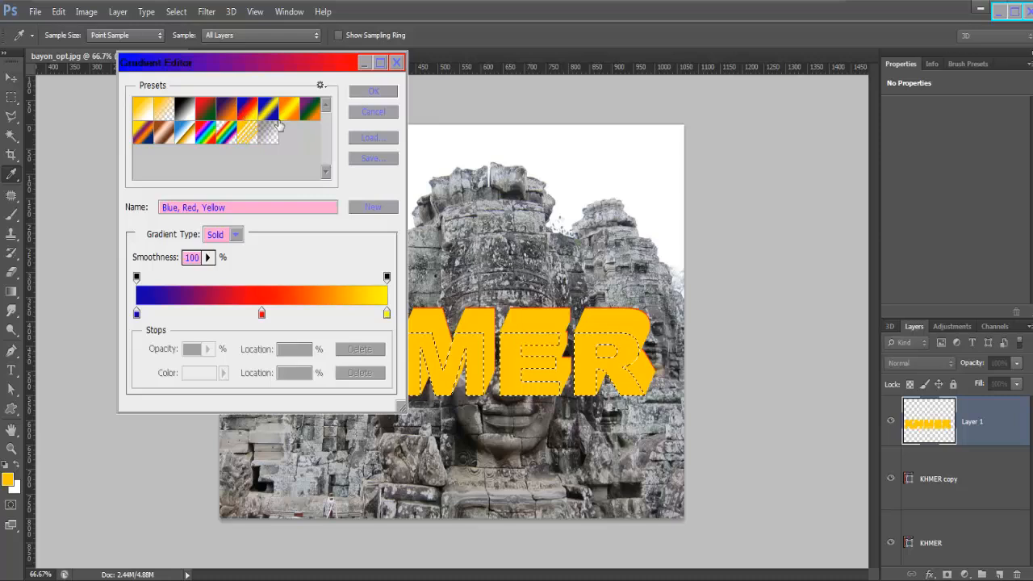
click(371, 94)
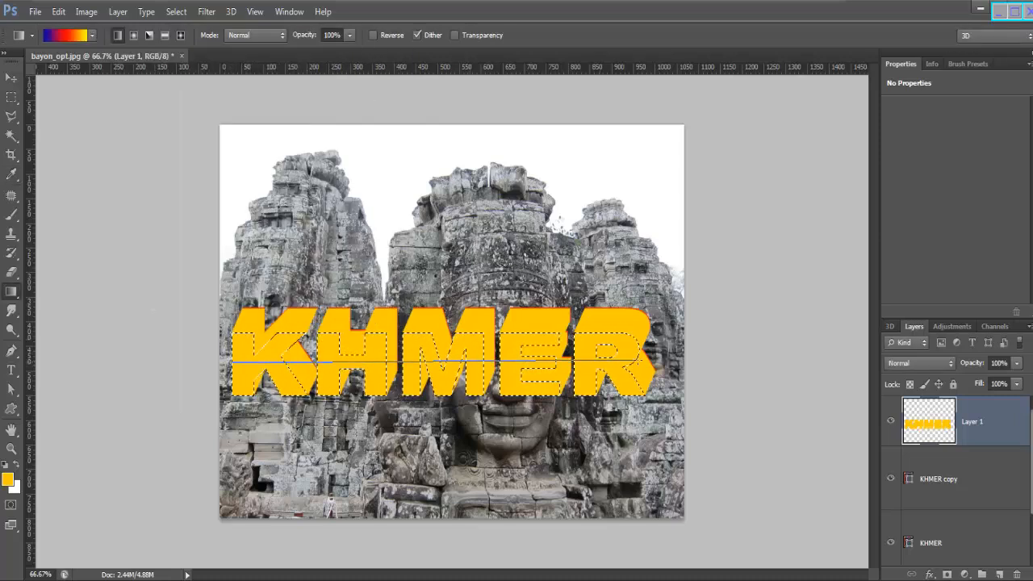
drag(645, 357, 647, 358)
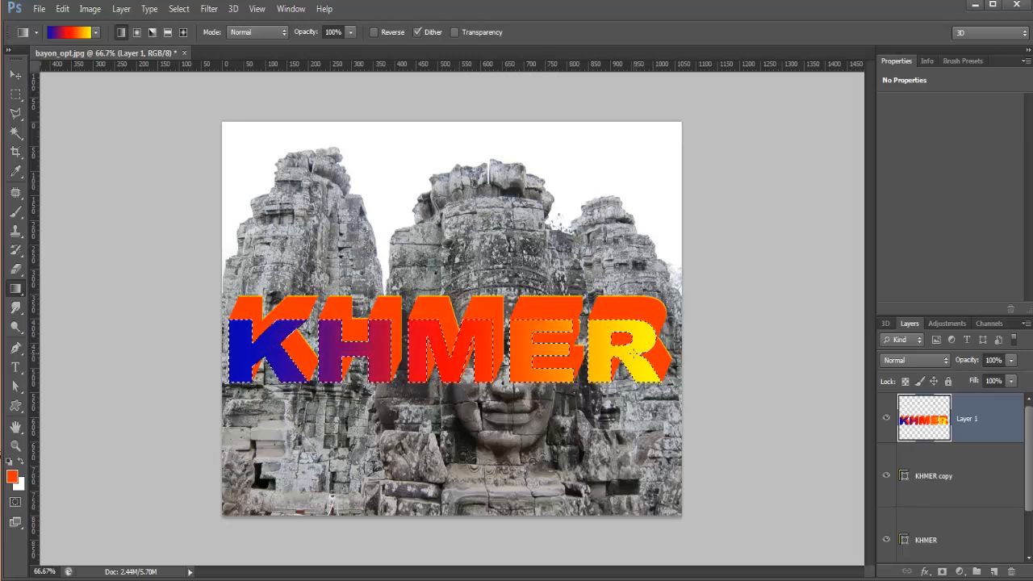
drag(321, 356, 321, 356)
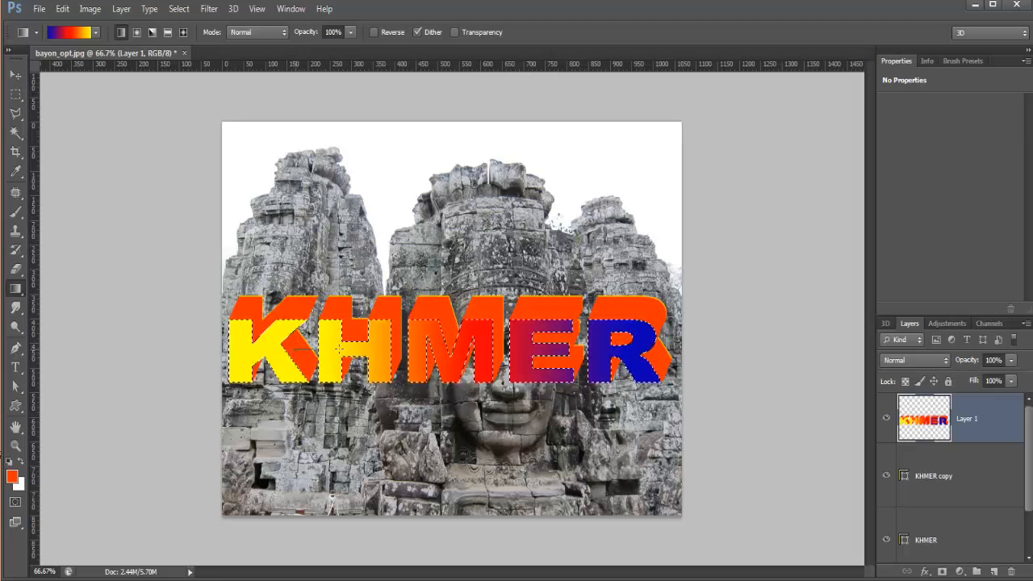
key(ctrl+z)
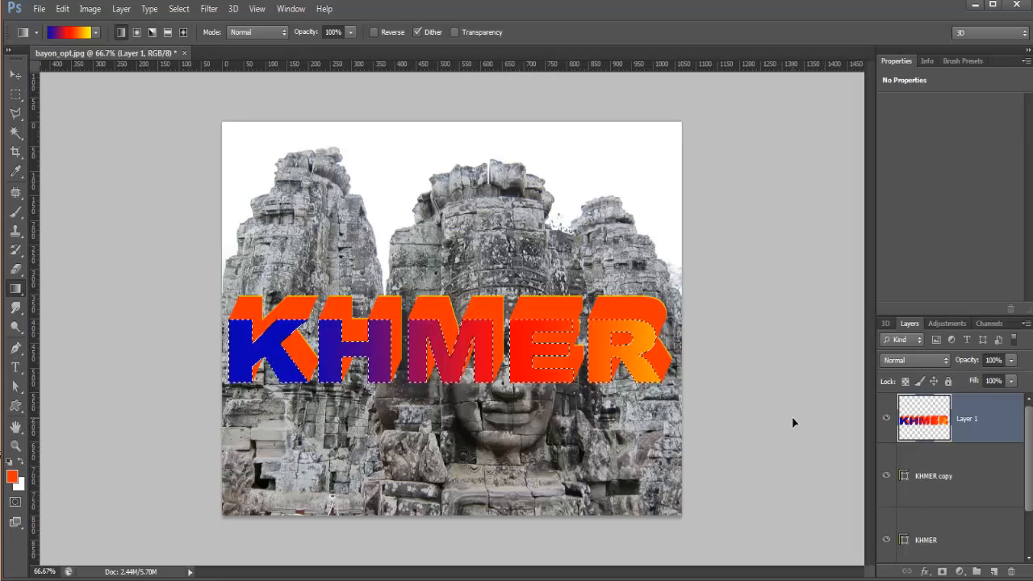
Copy the selected gradient front face of the lettering onto its own new layer above Layer 1.
key(ctrl+j)
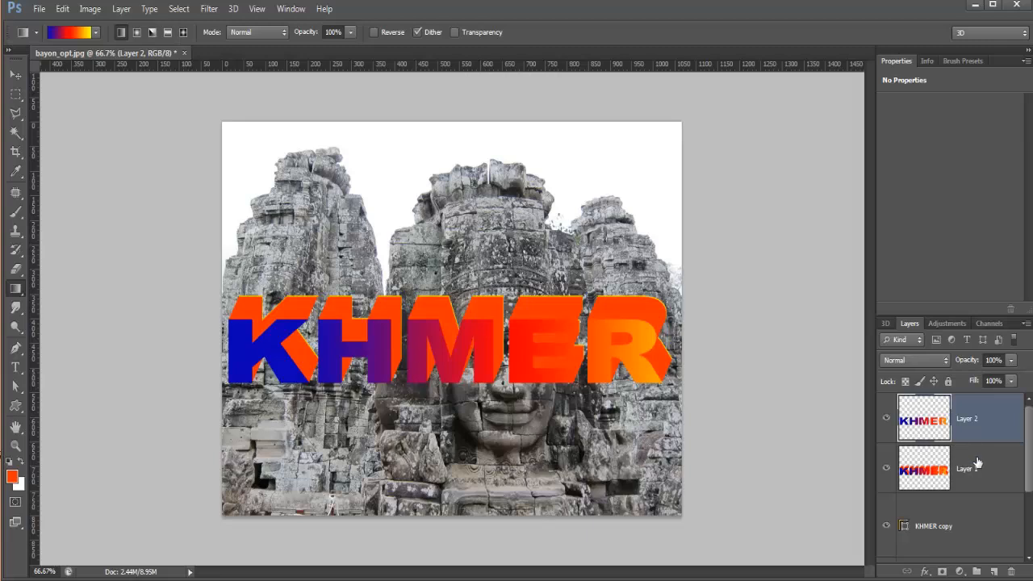
scroll(1030, 448, down, 3)
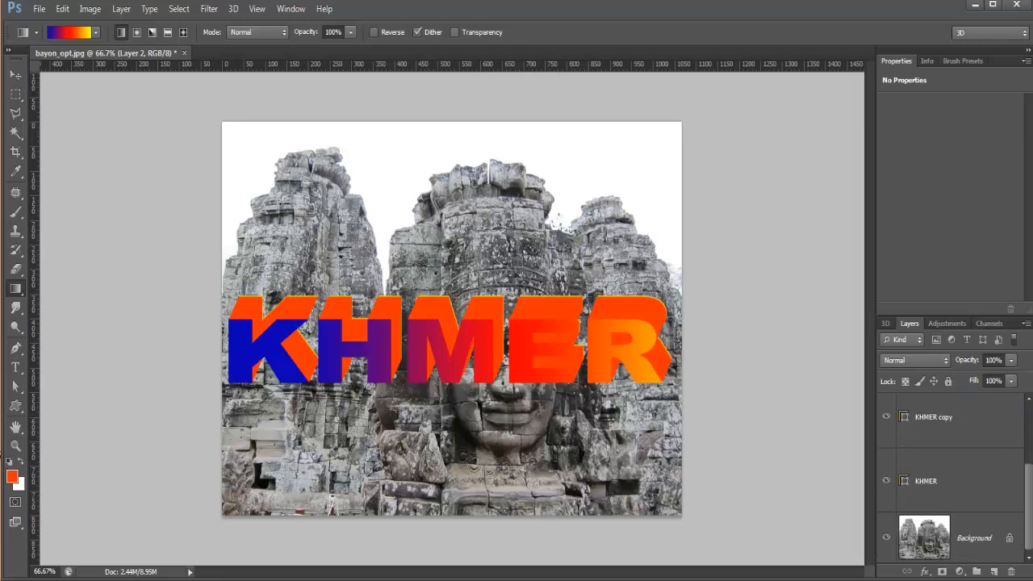
scroll(1030, 431, up, 3)
Add a 5 px black outside Stroke to Layer 2 and collapse its effects list.
double_click(1006, 432)
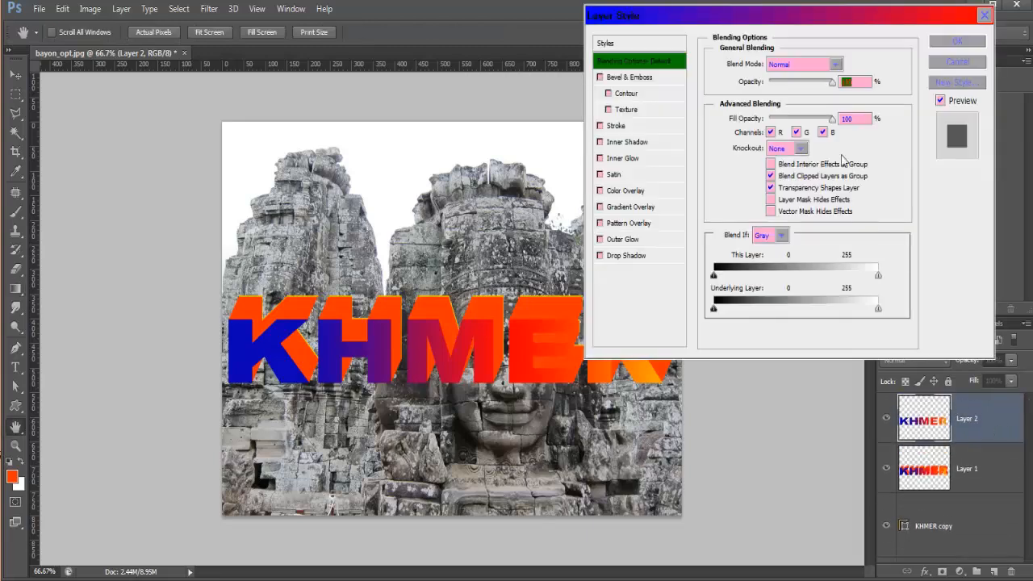
click(600, 126)
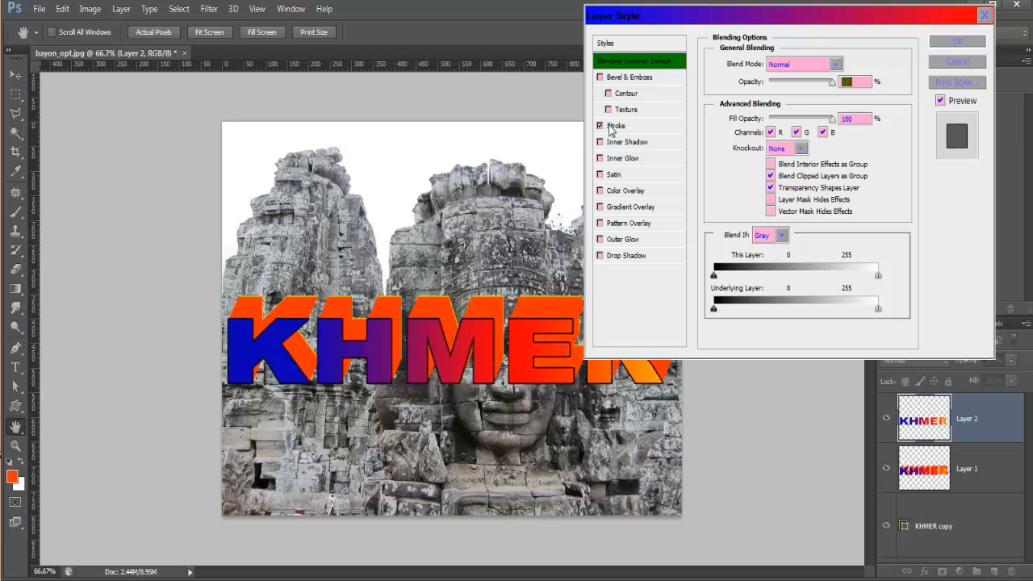
click(612, 127)
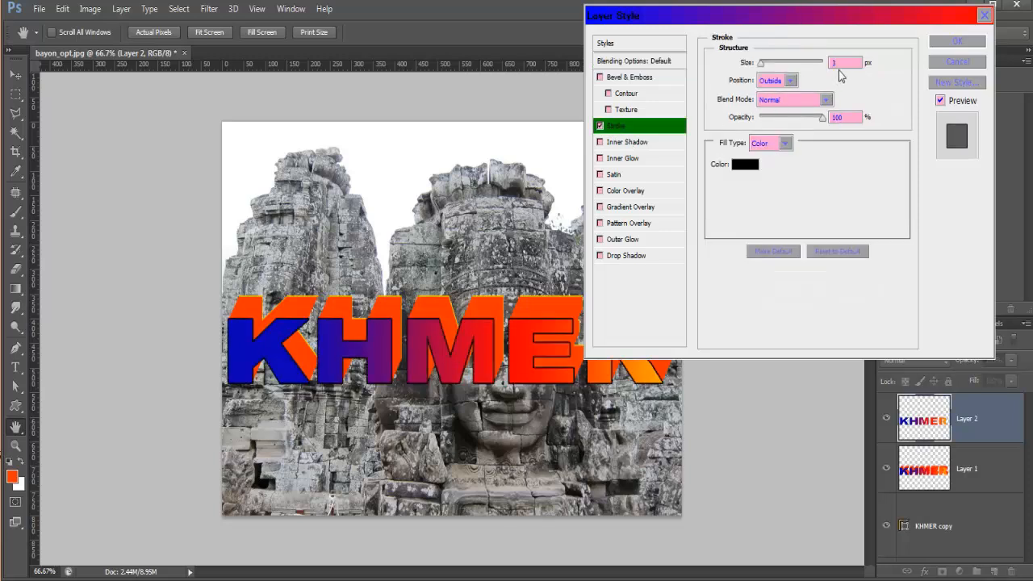
text(5)
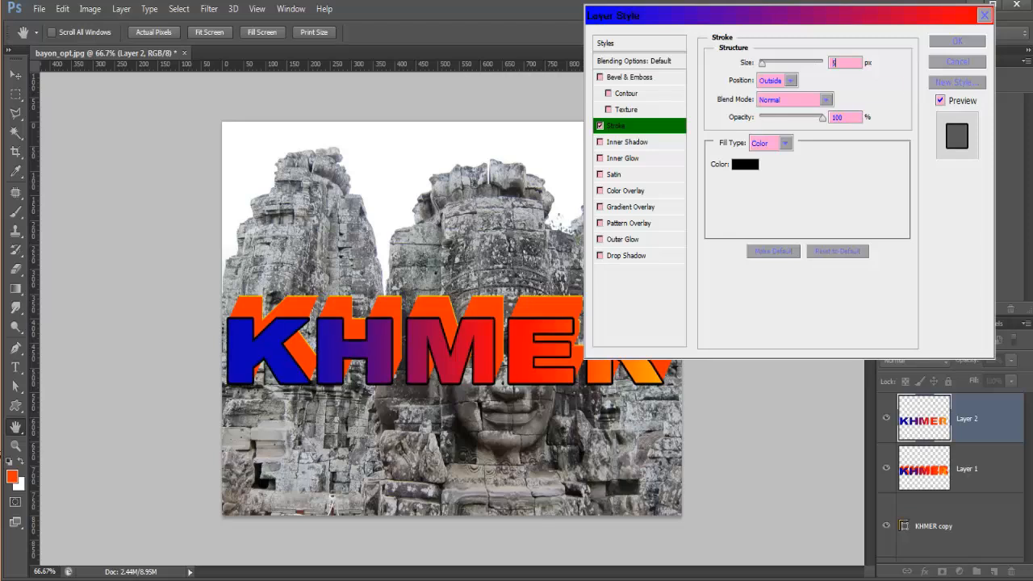
click(957, 42)
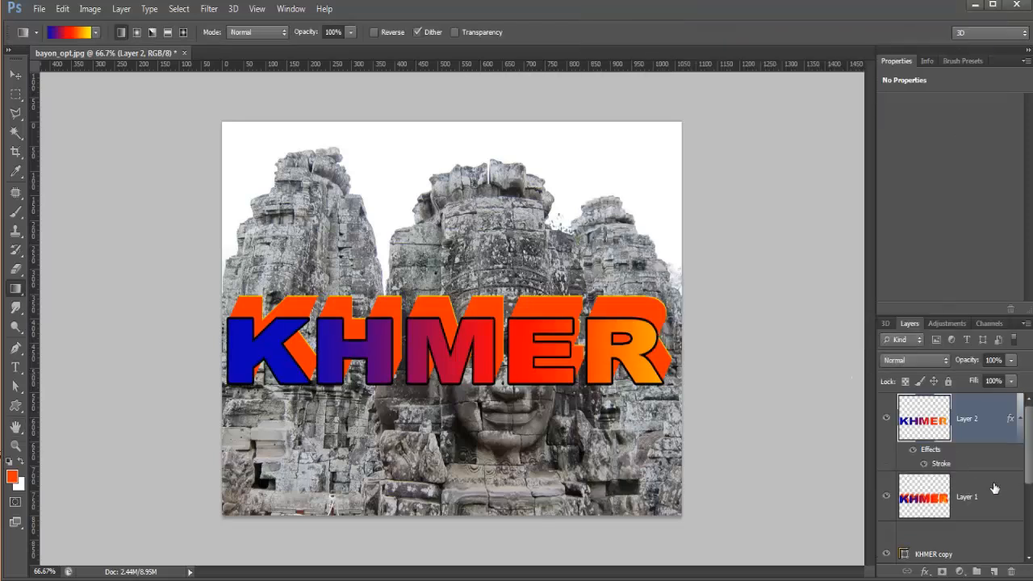
click(1019, 420)
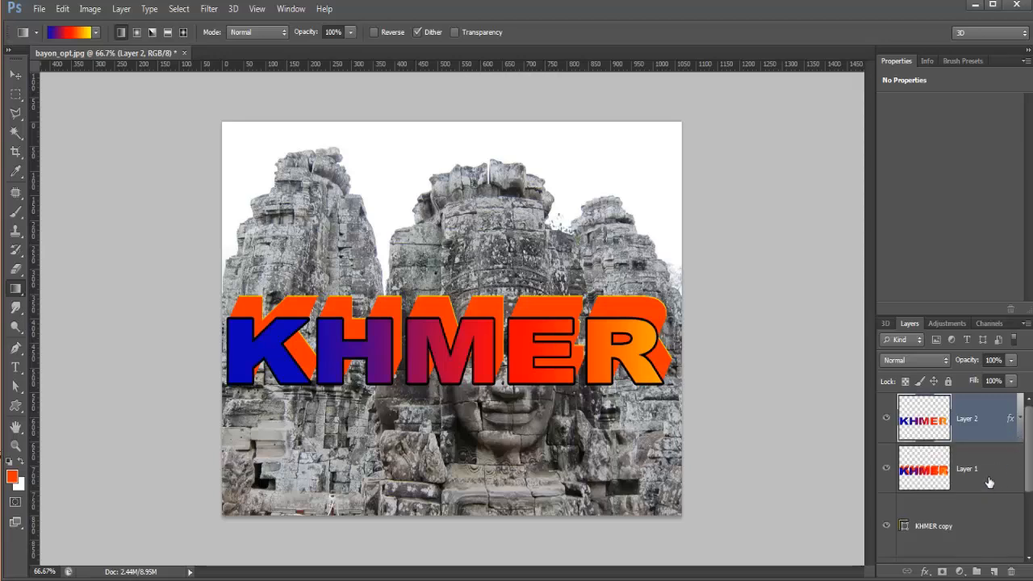
Delete the original KHMER shape layer directly above the Background.
click(989, 481)
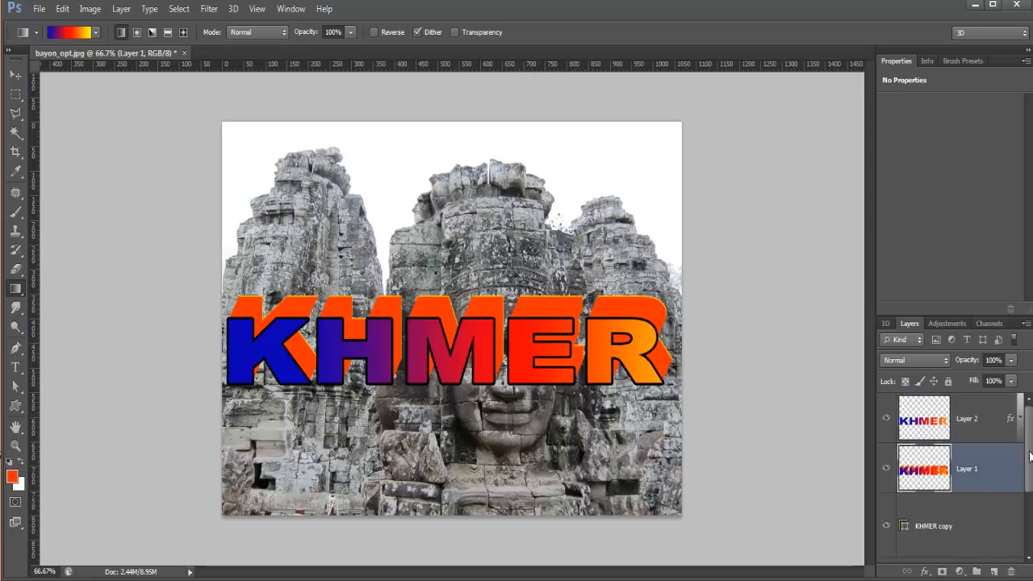
scroll(1029, 456, down, 2)
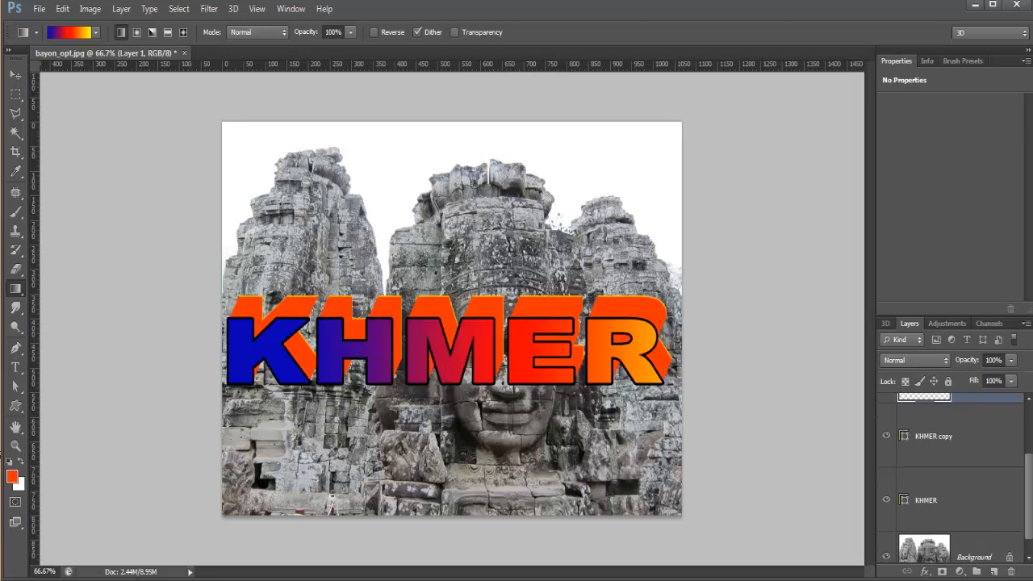
drag(981, 504, 1011, 572)
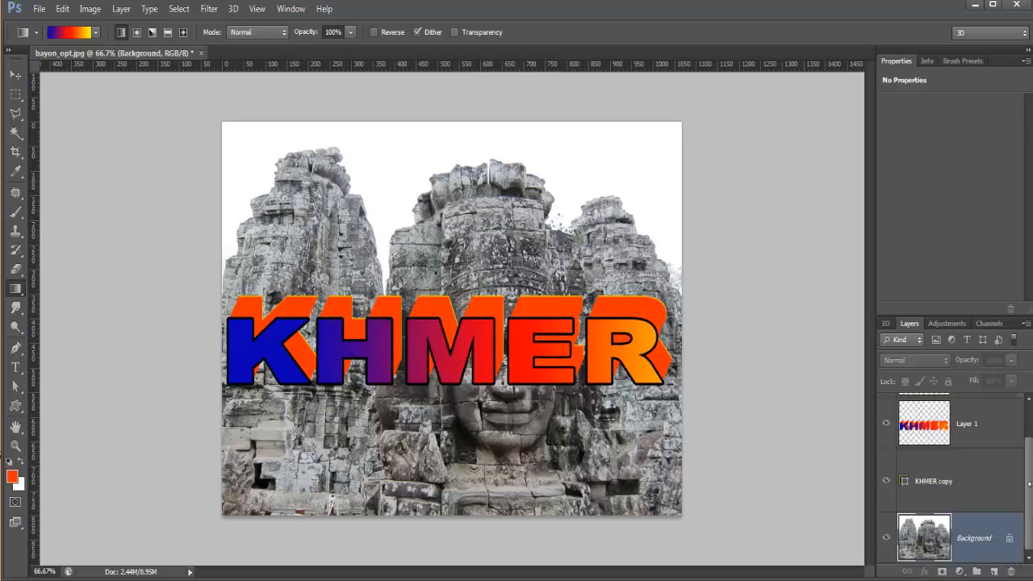
drag(1029, 478, 1028, 445)
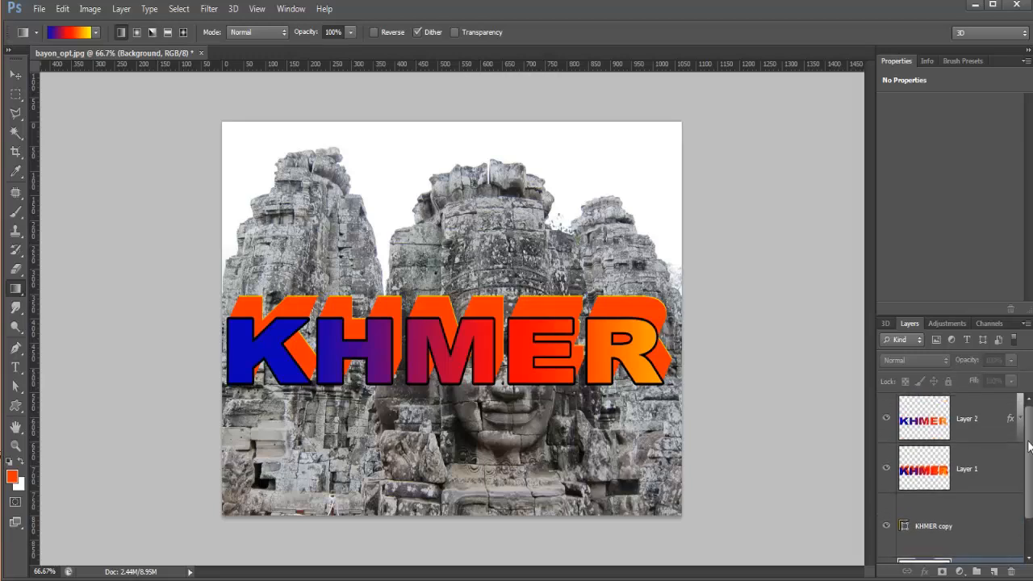
scroll(1014, 474, down, 2)
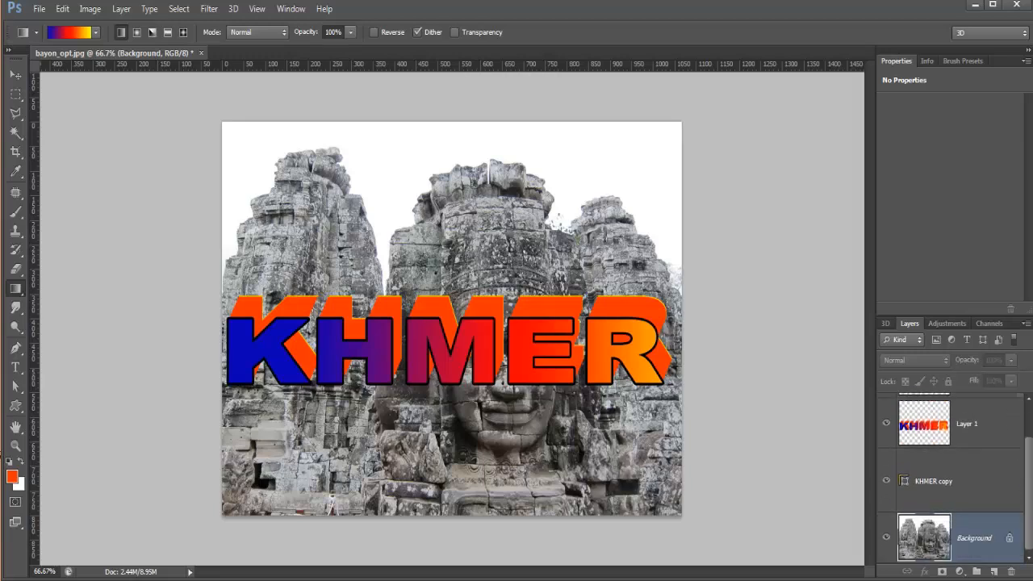
Add a black outside Stroke layer style to the KHMER copy shape layer.
click(982, 485)
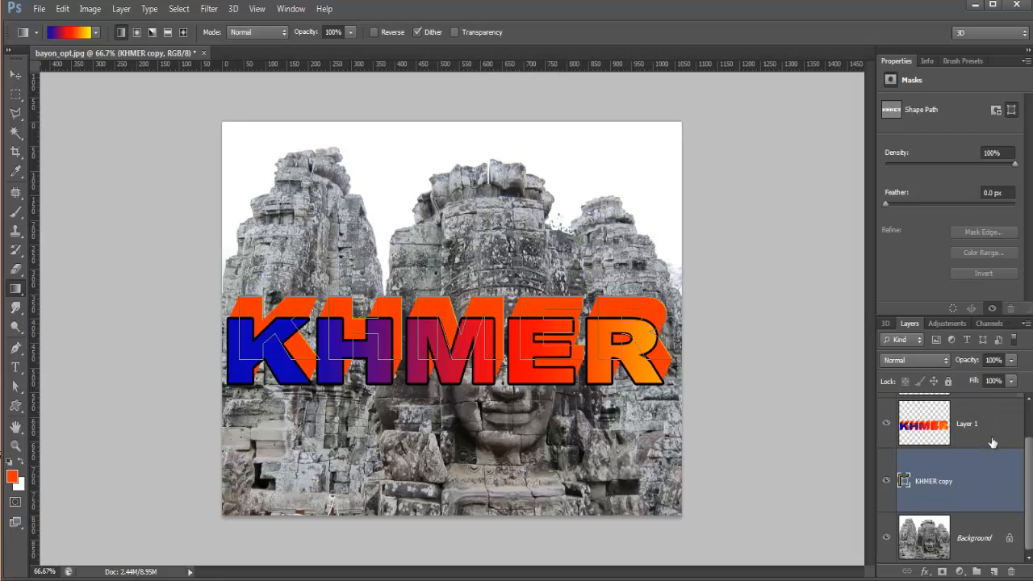
double_click(994, 484)
click(599, 126)
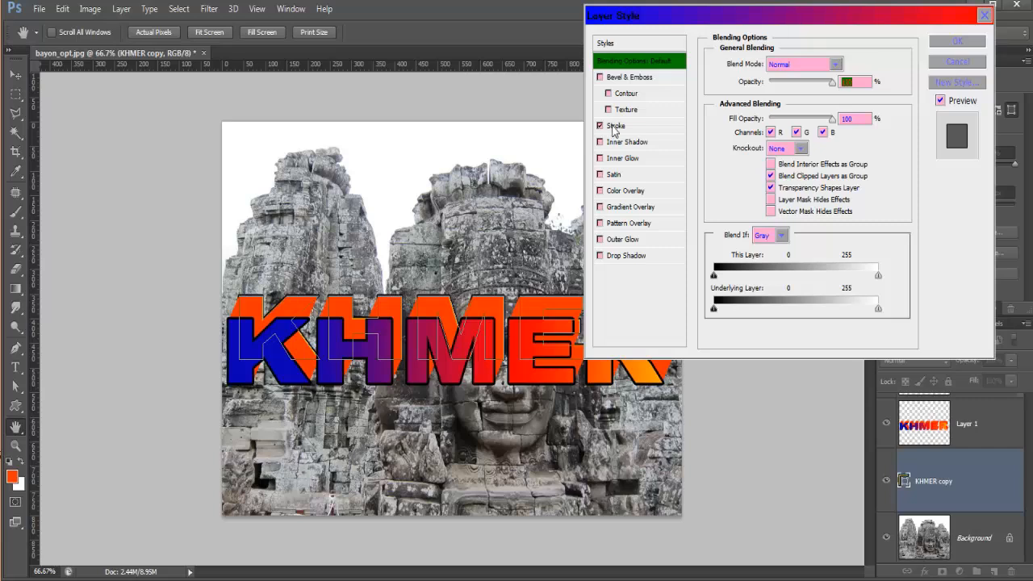
click(613, 129)
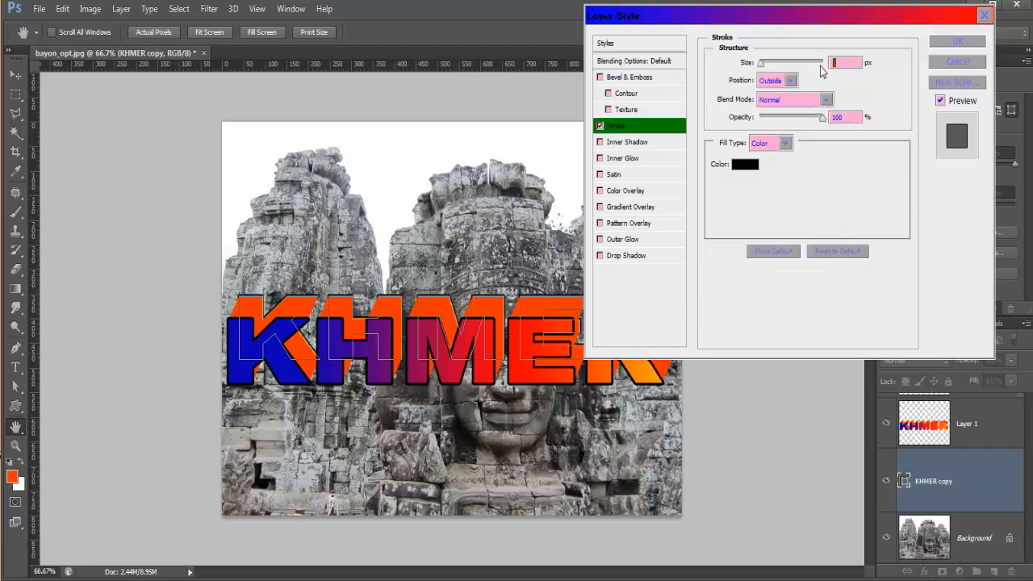
key(Return)
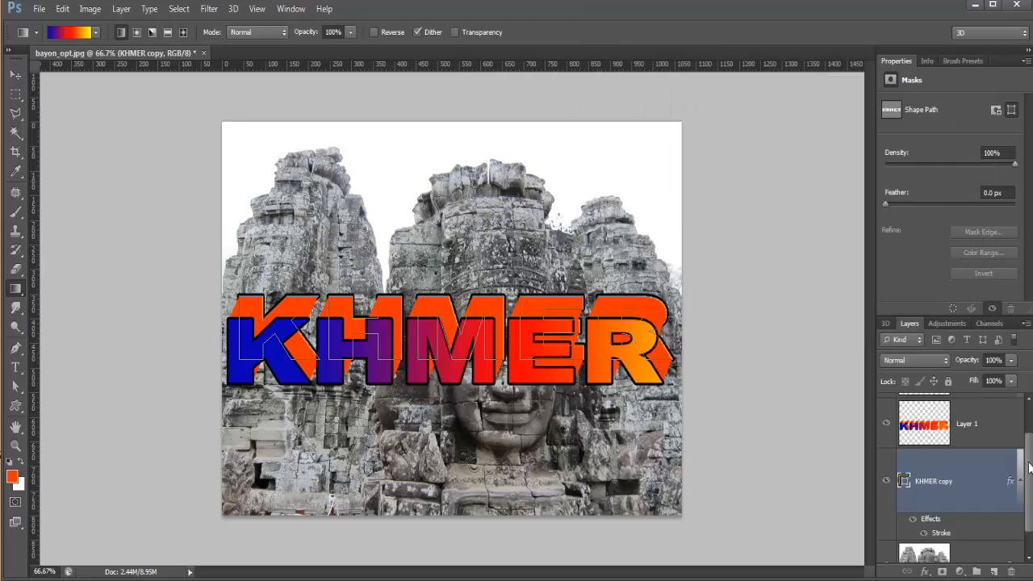
Compare the lettering with the KHMER copy layer hidden and shown, and review that layer's style settings.
scroll(1009, 444, up, 2)
click(980, 442)
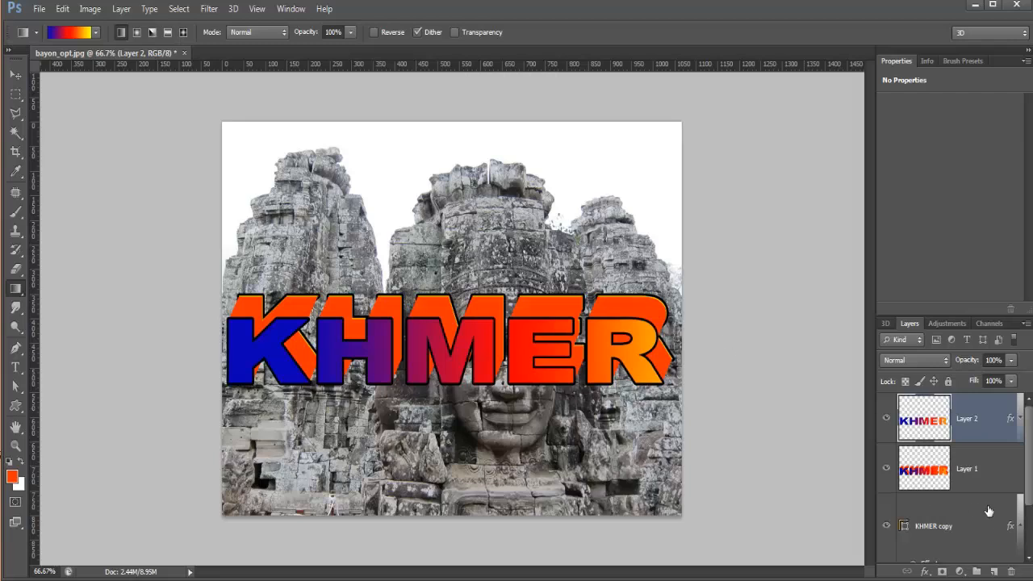
click(887, 526)
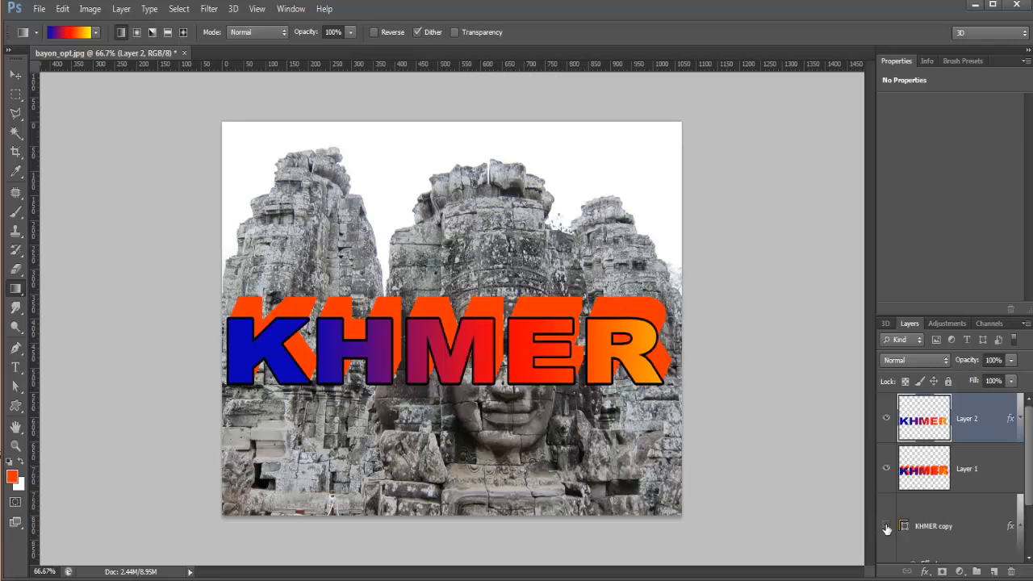
click(887, 526)
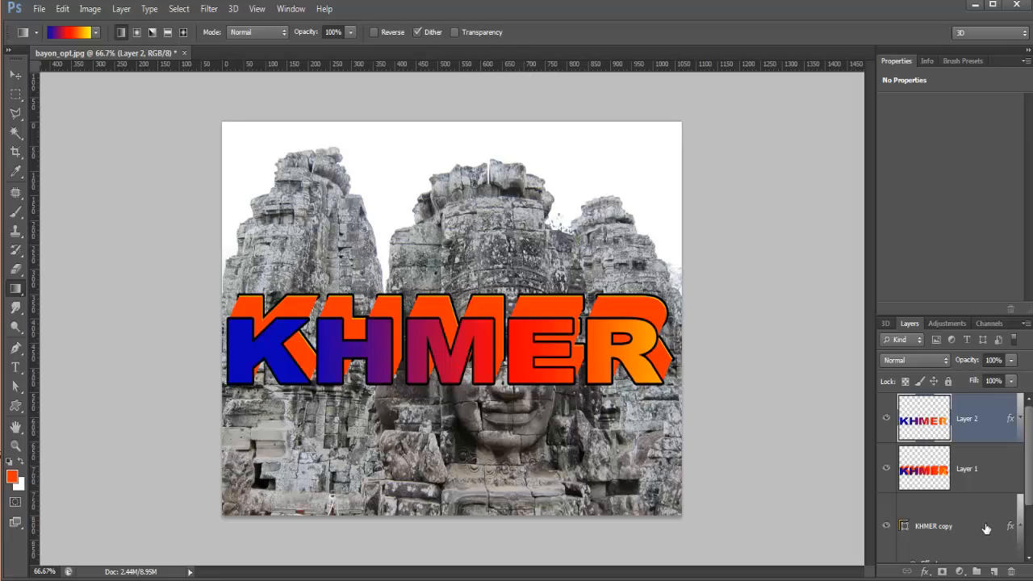
double_click(985, 528)
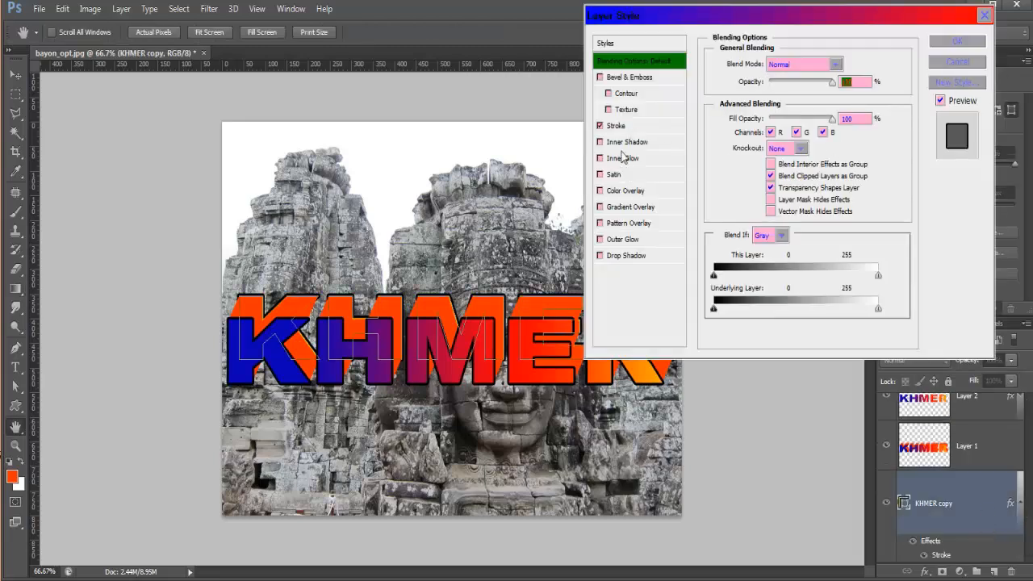
click(962, 43)
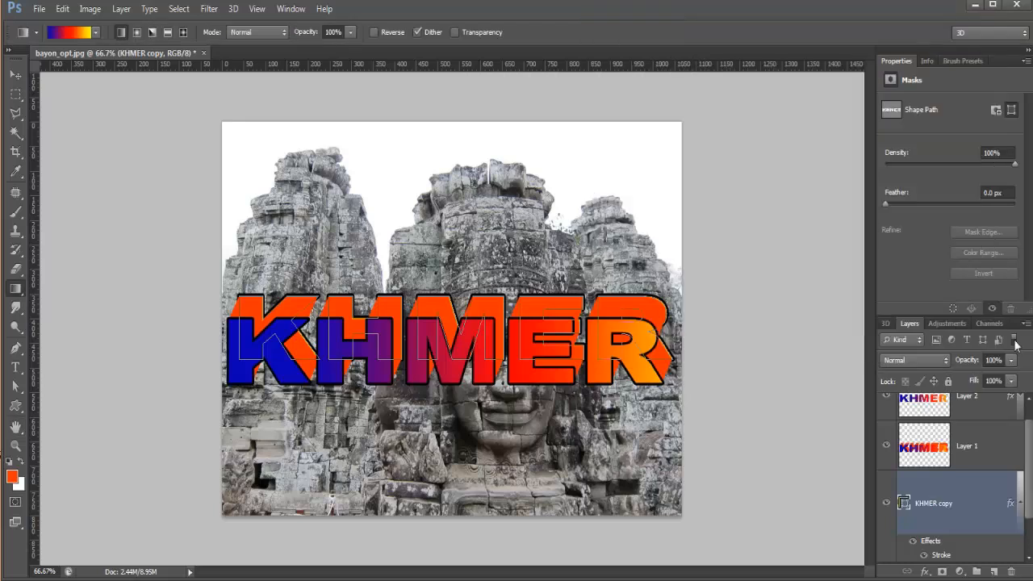
Merge KHMER copy, Layer 1 and Layer 2 into one layer and move the lettering down to the photo's bottom edge.
click(1019, 504)
shift+click(1000, 461)
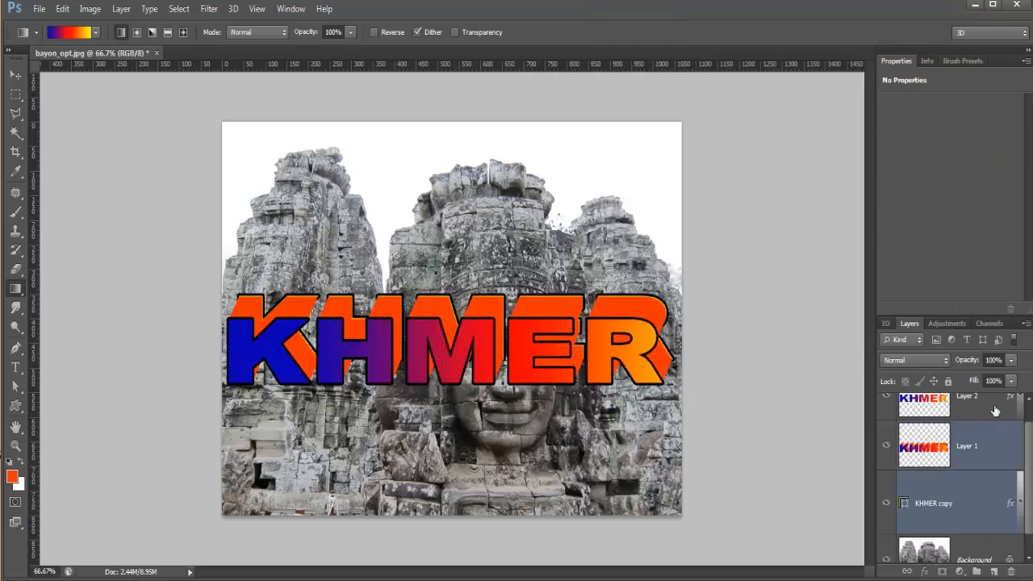
shift+click(996, 410)
right_click(990, 438)
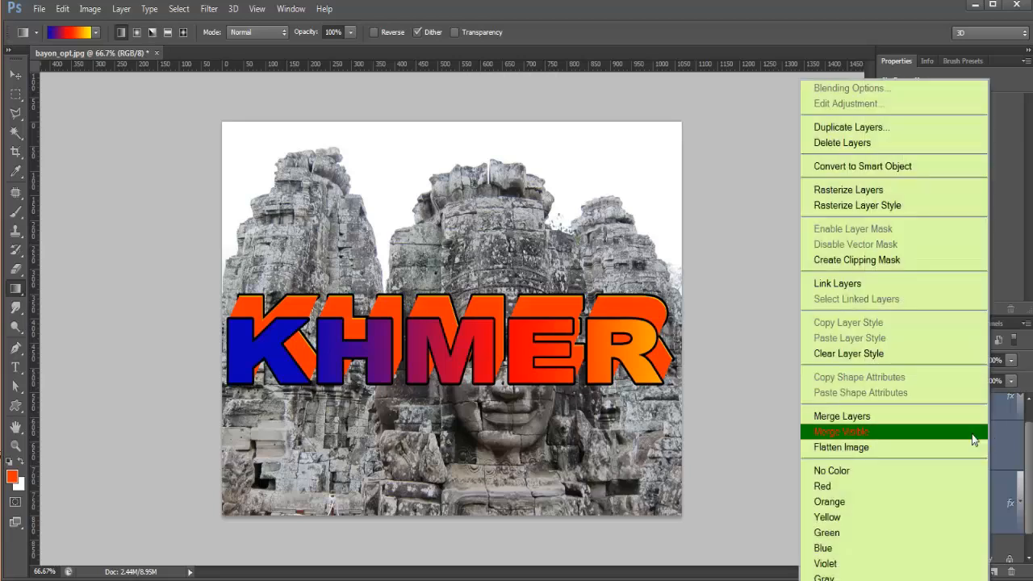
click(885, 424)
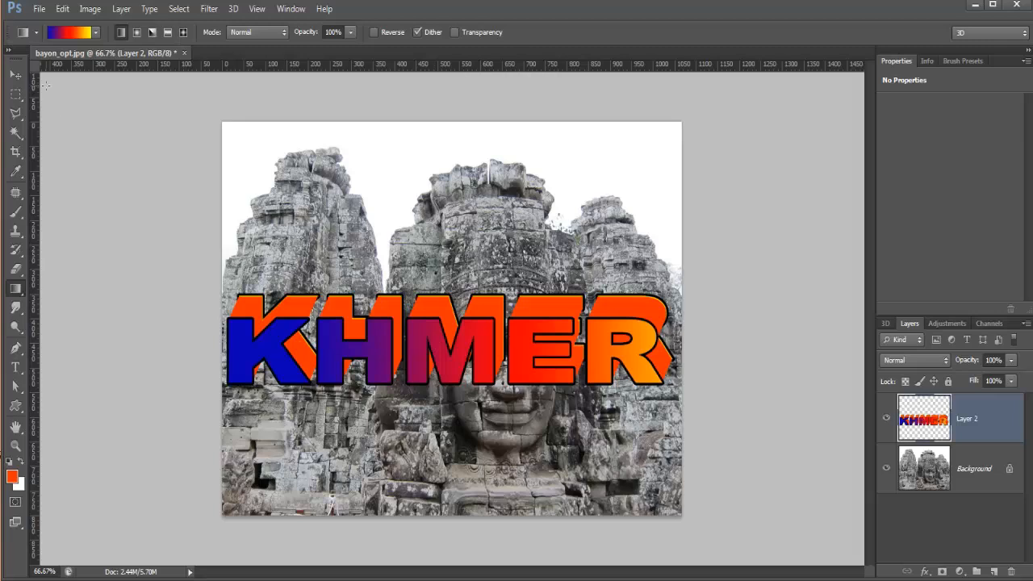
click(16, 81)
drag(418, 345, 429, 474)
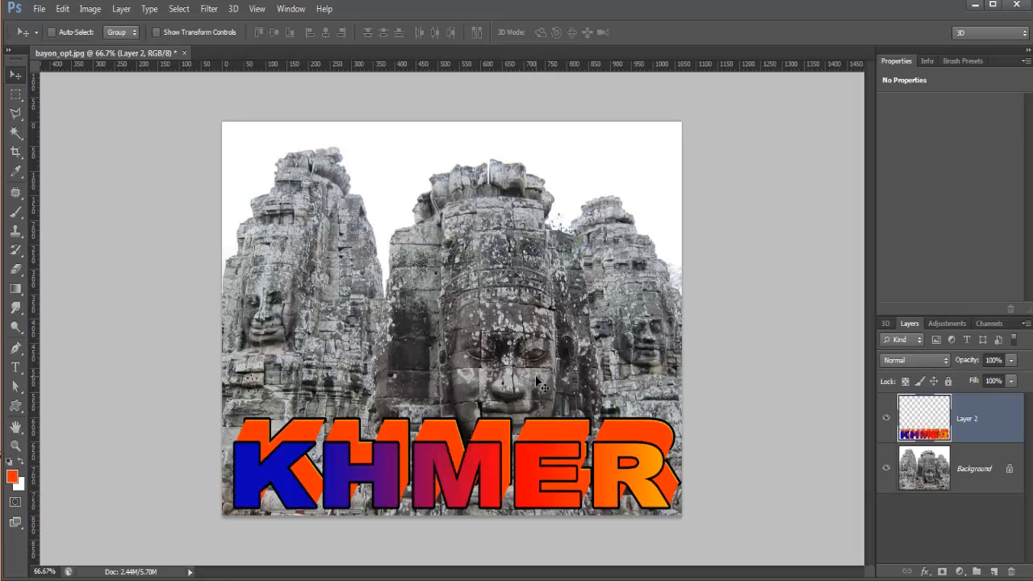